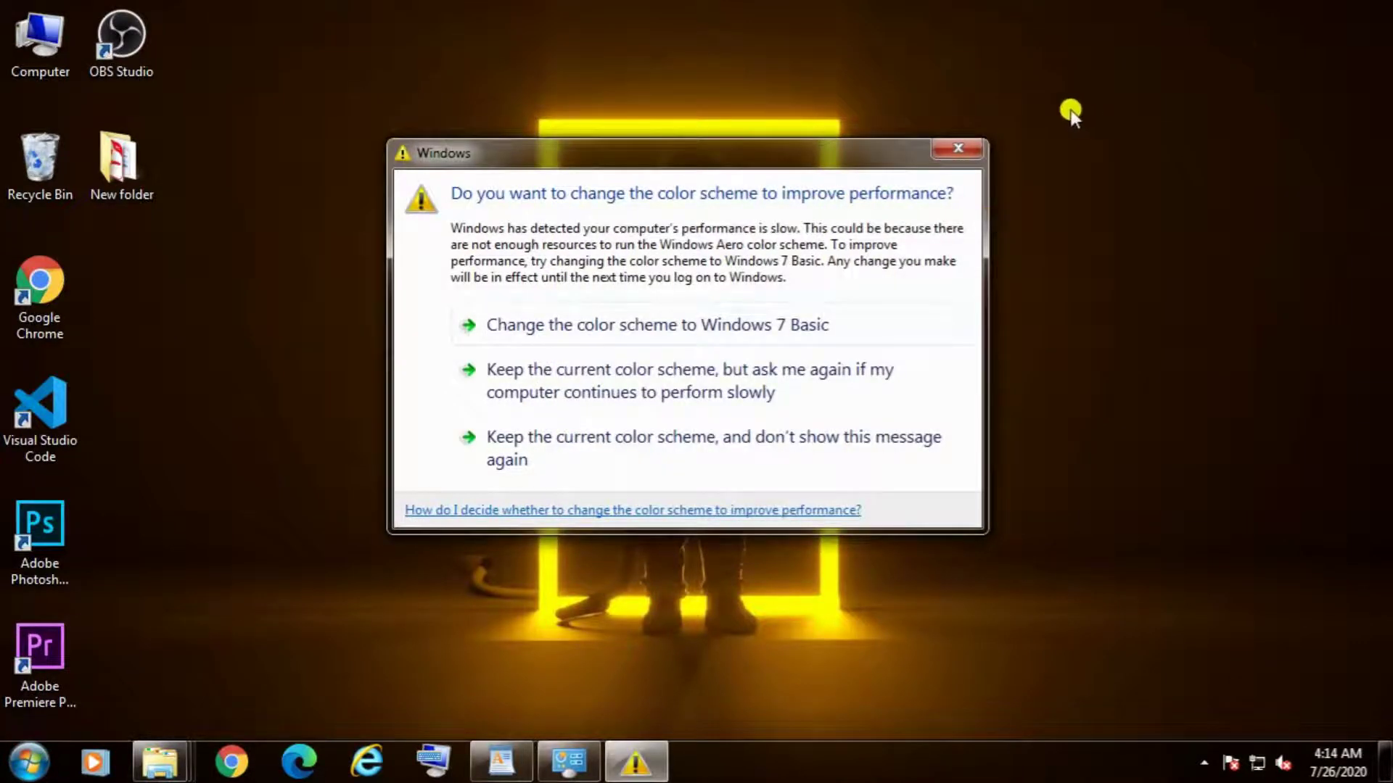
# Step: Close the color scheme performance prompt and open the Control Panel
pyautogui.click(958, 148)
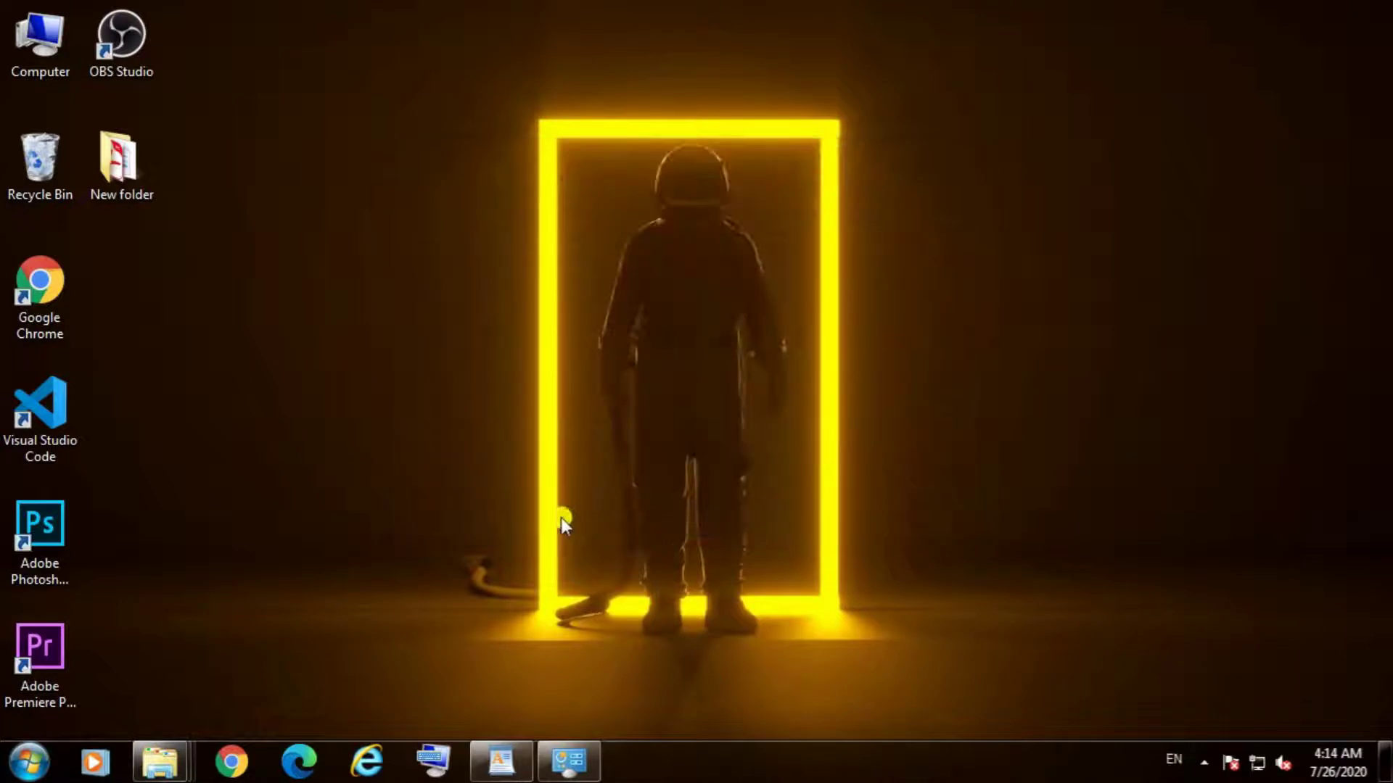
pyautogui.click(29, 761)
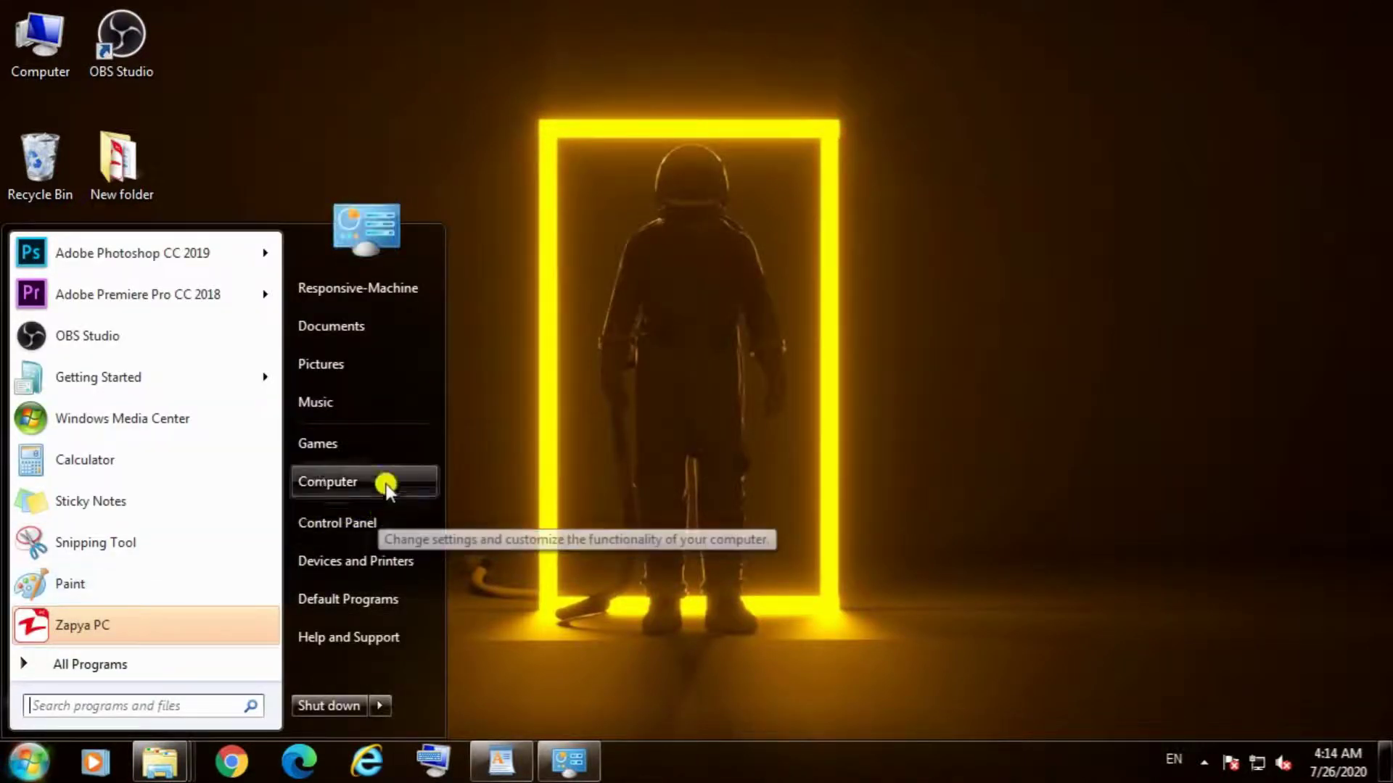
pyautogui.click(353, 523)
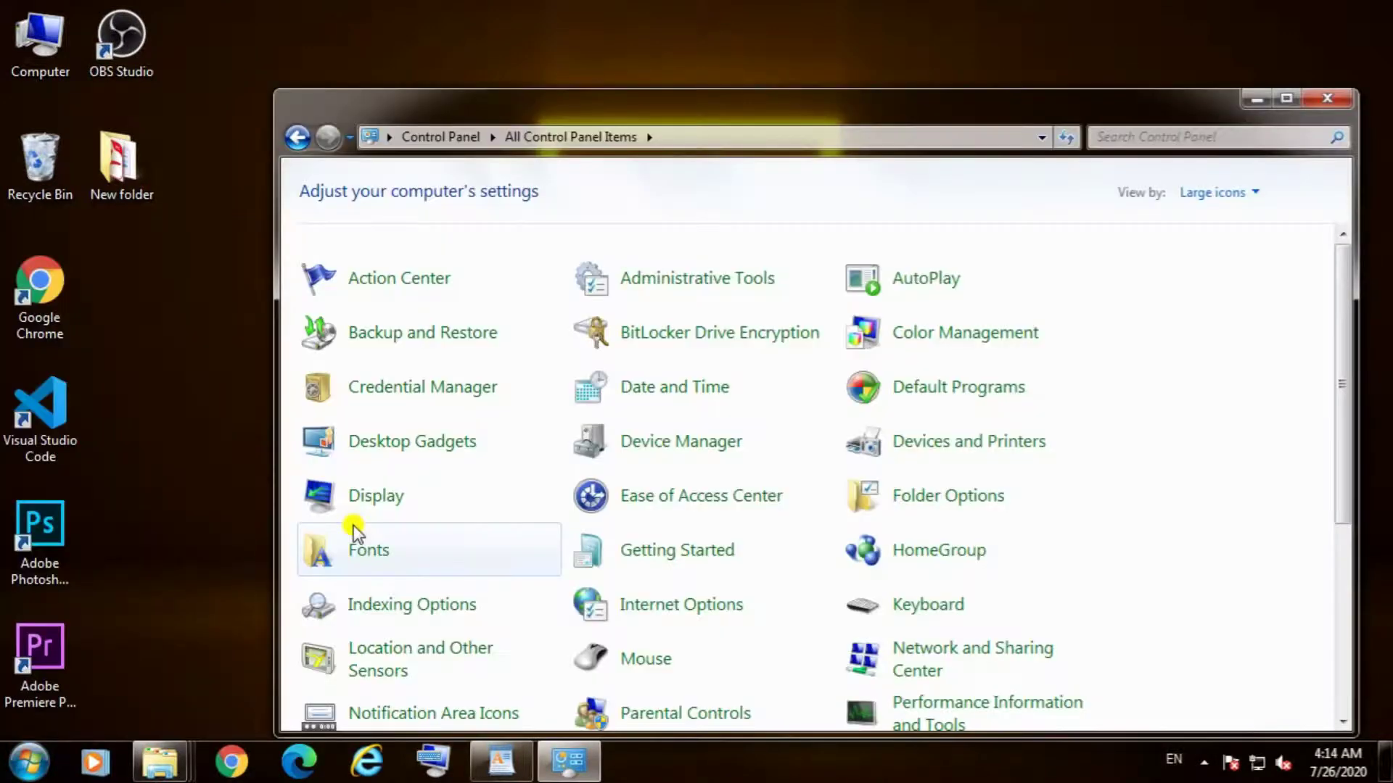
# Step: Switch the Control Panel view to Category and back to Large icons
pyautogui.click(1217, 194)
pyautogui.click(1213, 218)
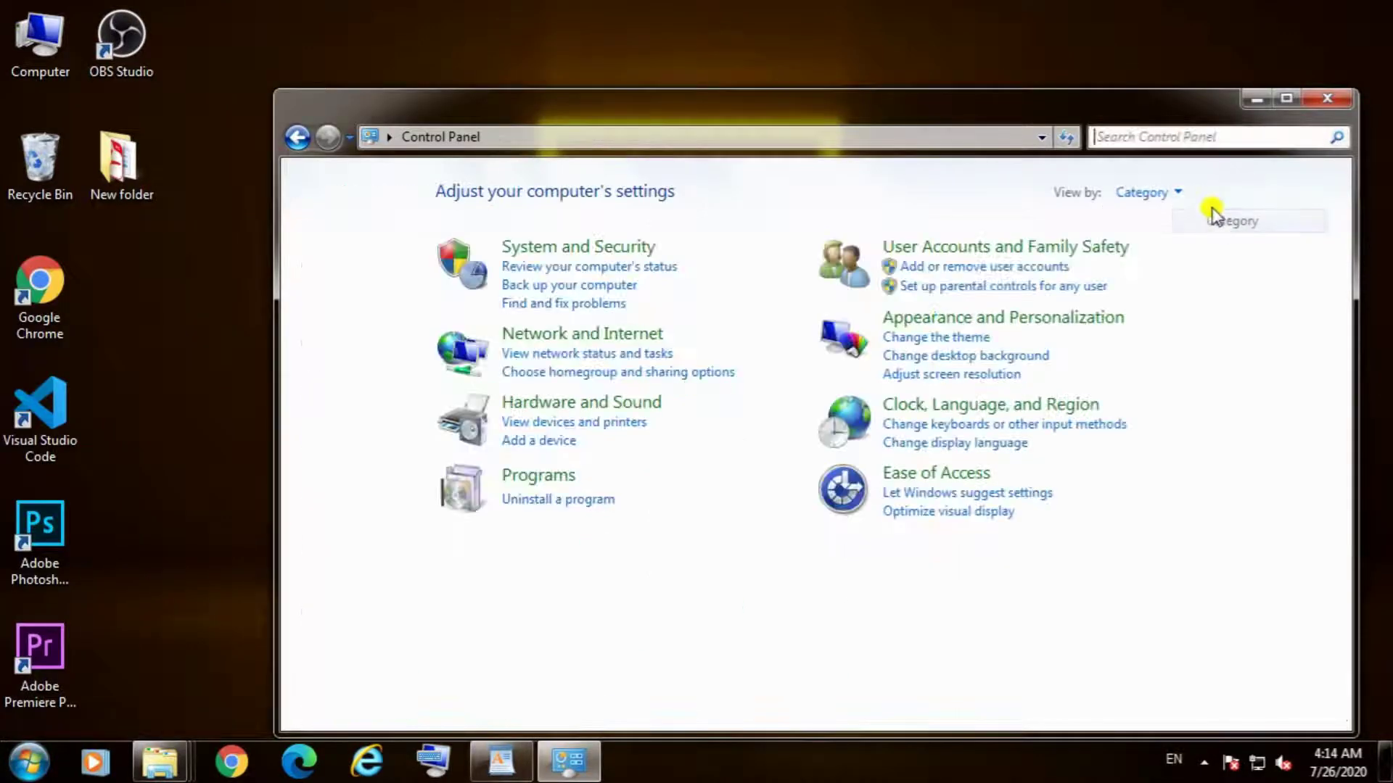
pyautogui.click(1169, 193)
pyautogui.click(1169, 252)
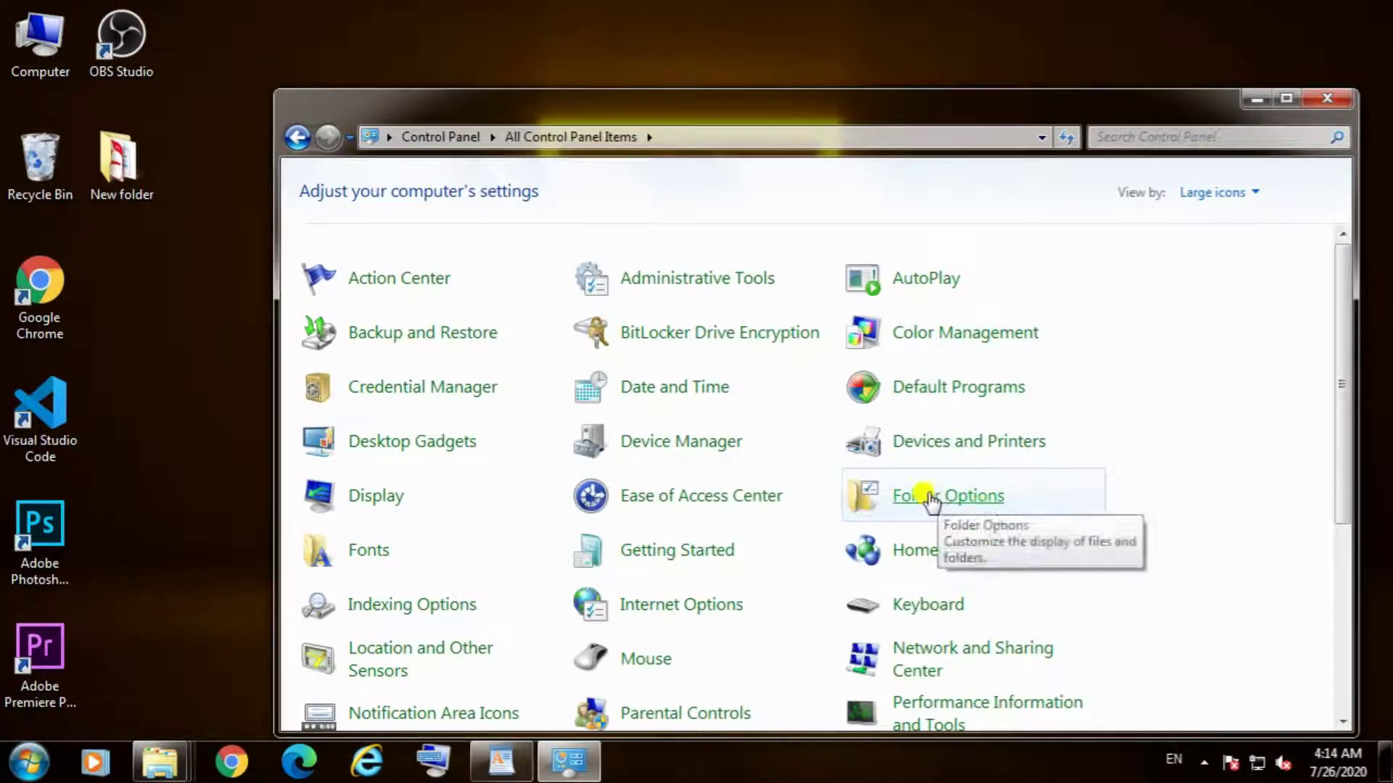
# Step: In Folder Options, turn off hiding extensions for known file types, apply the change and minimize the Control Panel
pyautogui.click(931, 500)
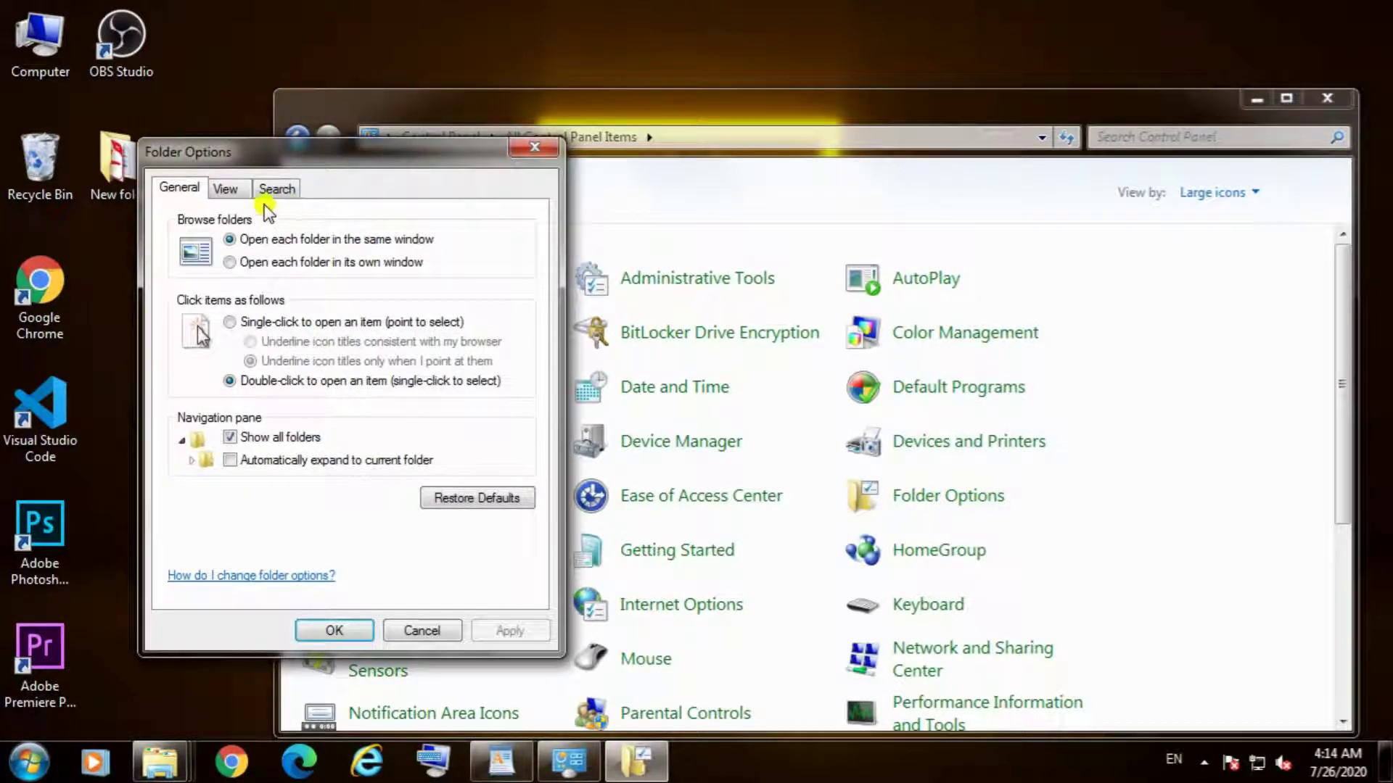
pyautogui.click(225, 188)
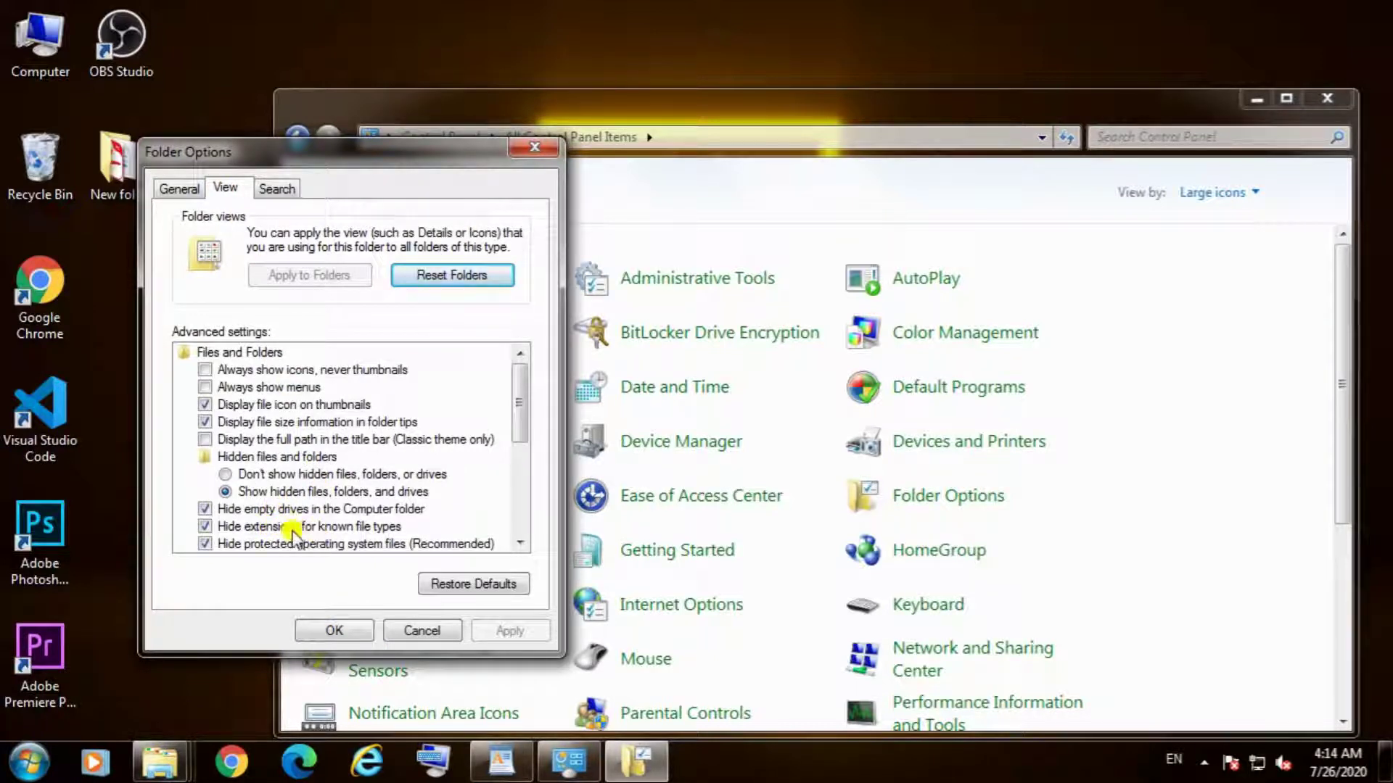
pyautogui.click(206, 526)
pyautogui.click(335, 629)
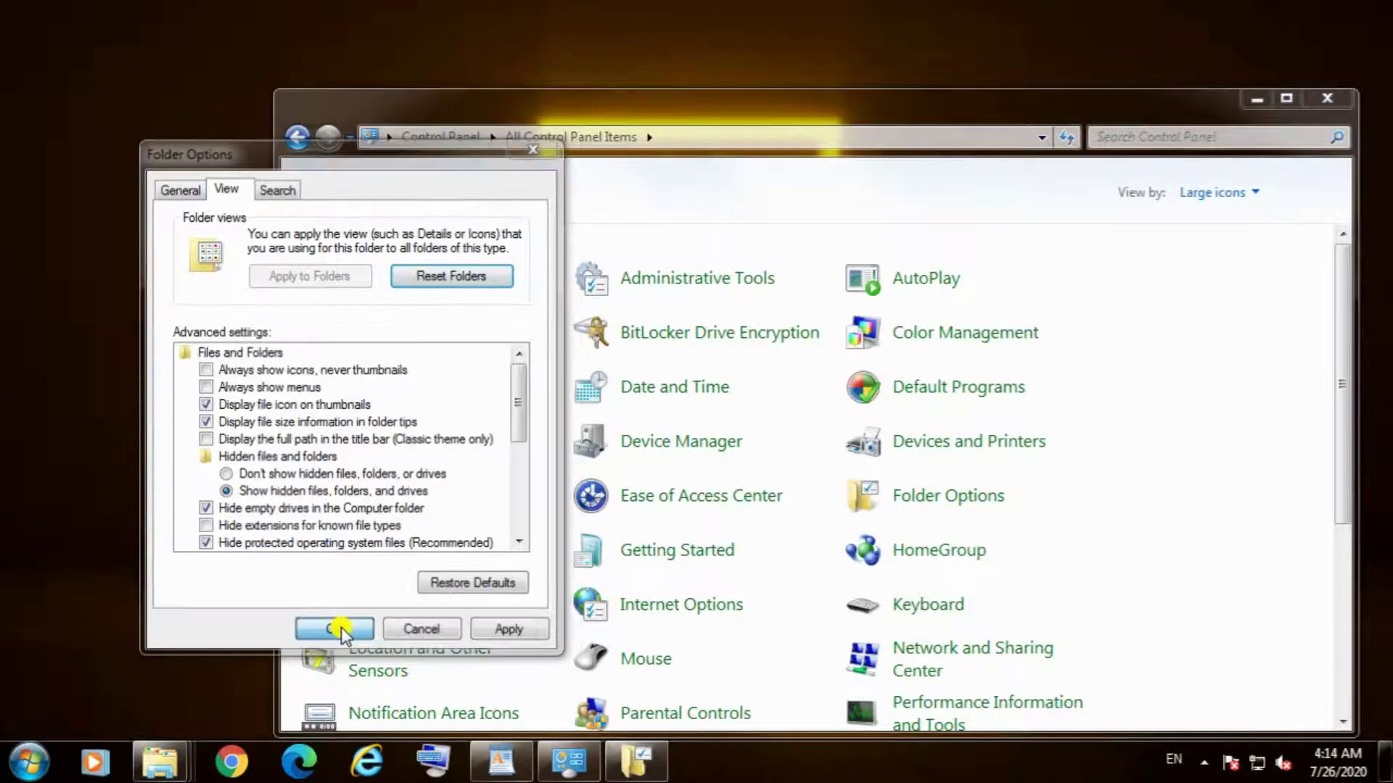
pyautogui.click(1257, 98)
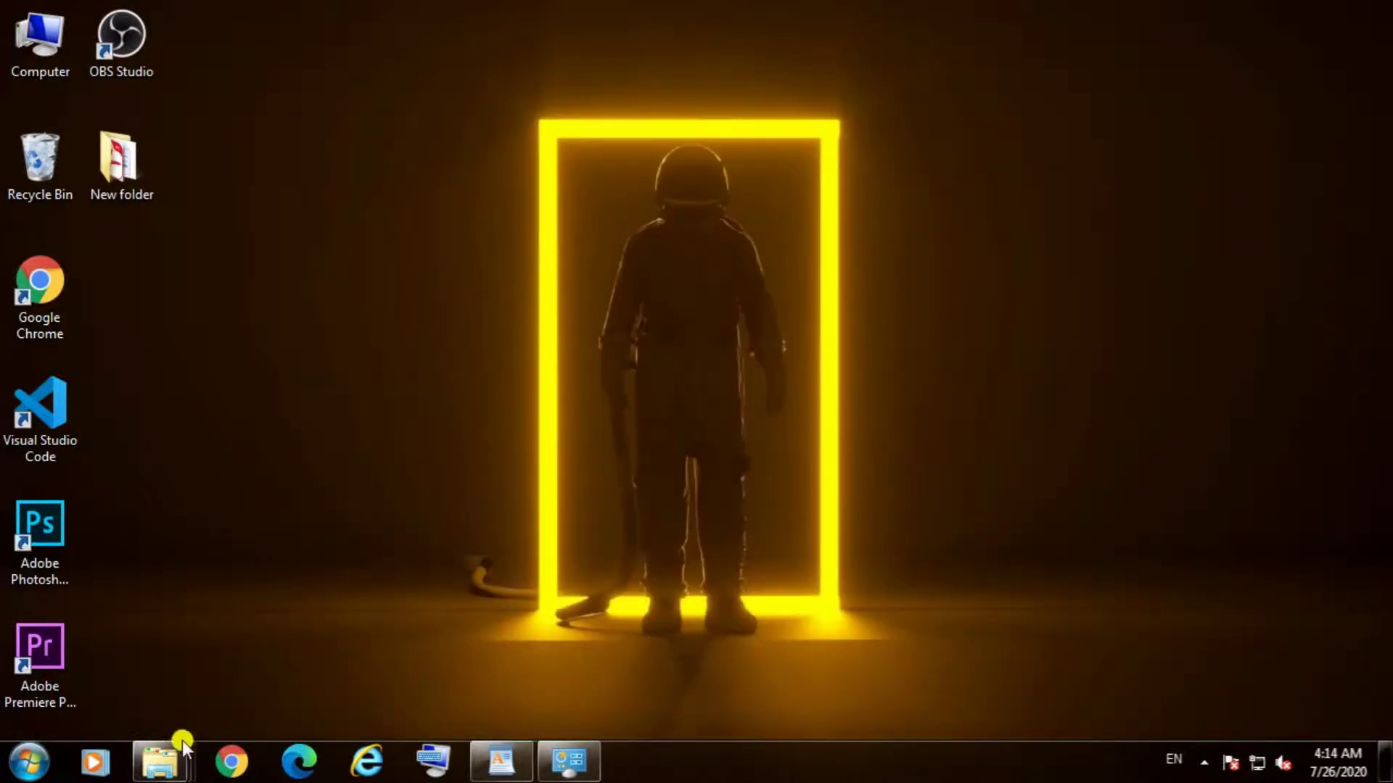
# Step: In the dream weaver folder on drive E, rename Dreamweaver.iso to Dreamweaver.zip and accept the extension change
pyautogui.moveTo(182, 744)
pyautogui.click(1072, 693)
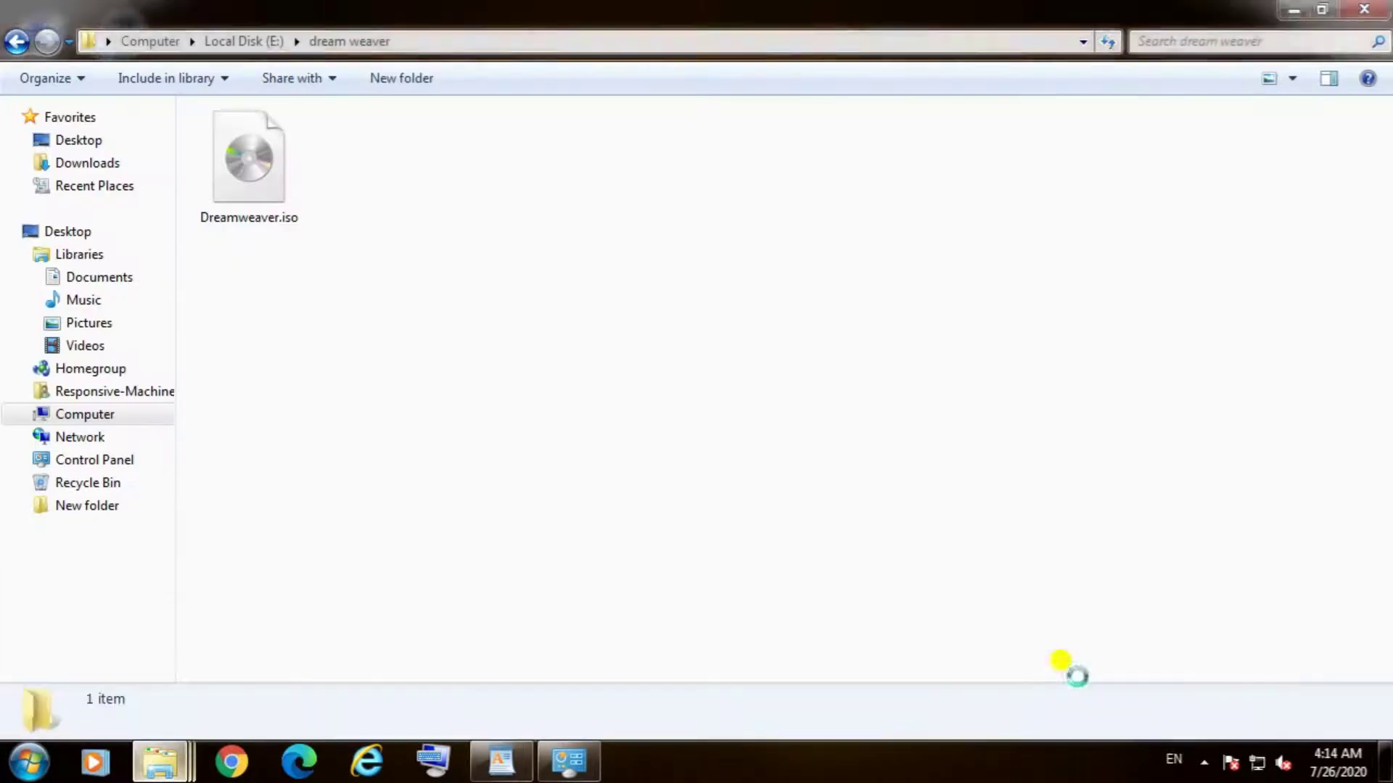
pyautogui.click(274, 212)
pyautogui.click(241, 238)
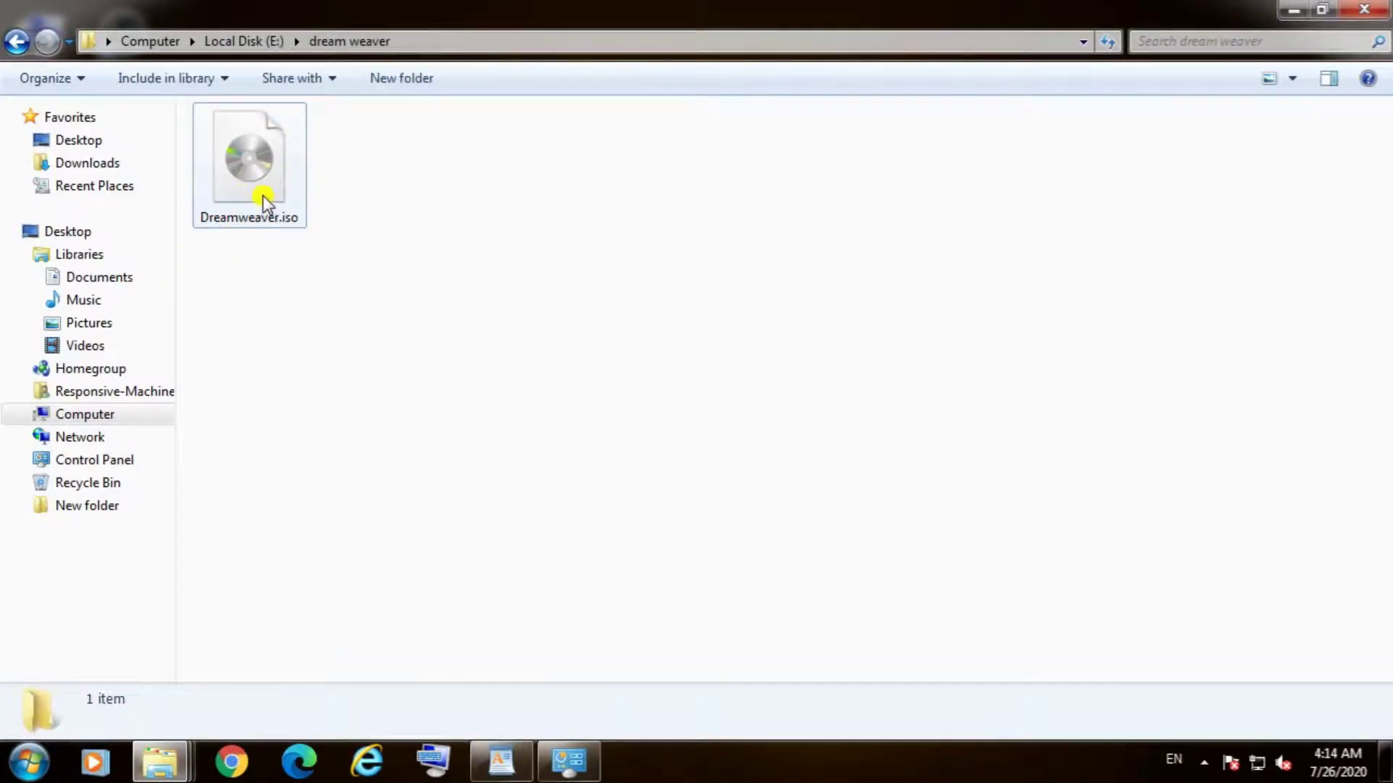
pyautogui.rightClick(263, 196)
pyautogui.click(330, 578)
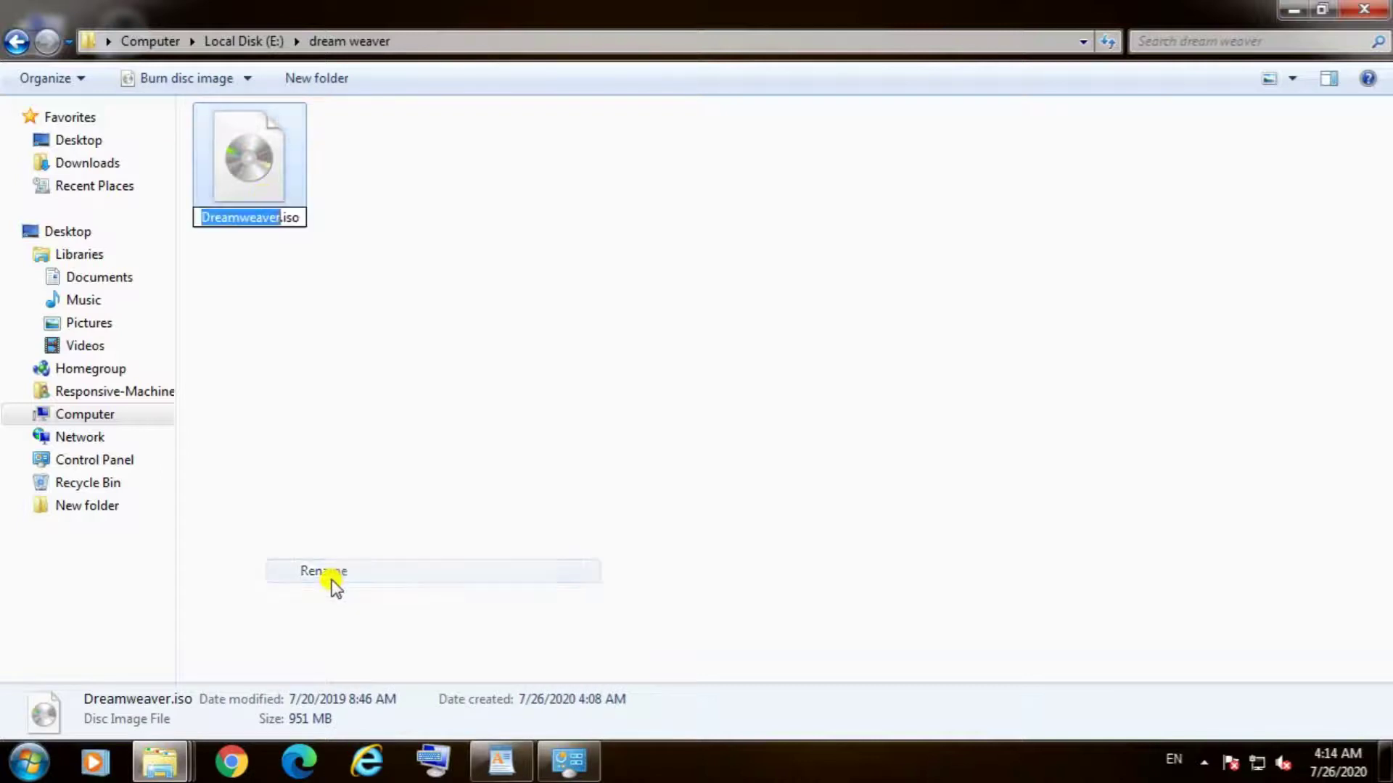
pyautogui.press('Right')
pyautogui.press('Right')
pyautogui.press('Right')
pyautogui.press('Right')
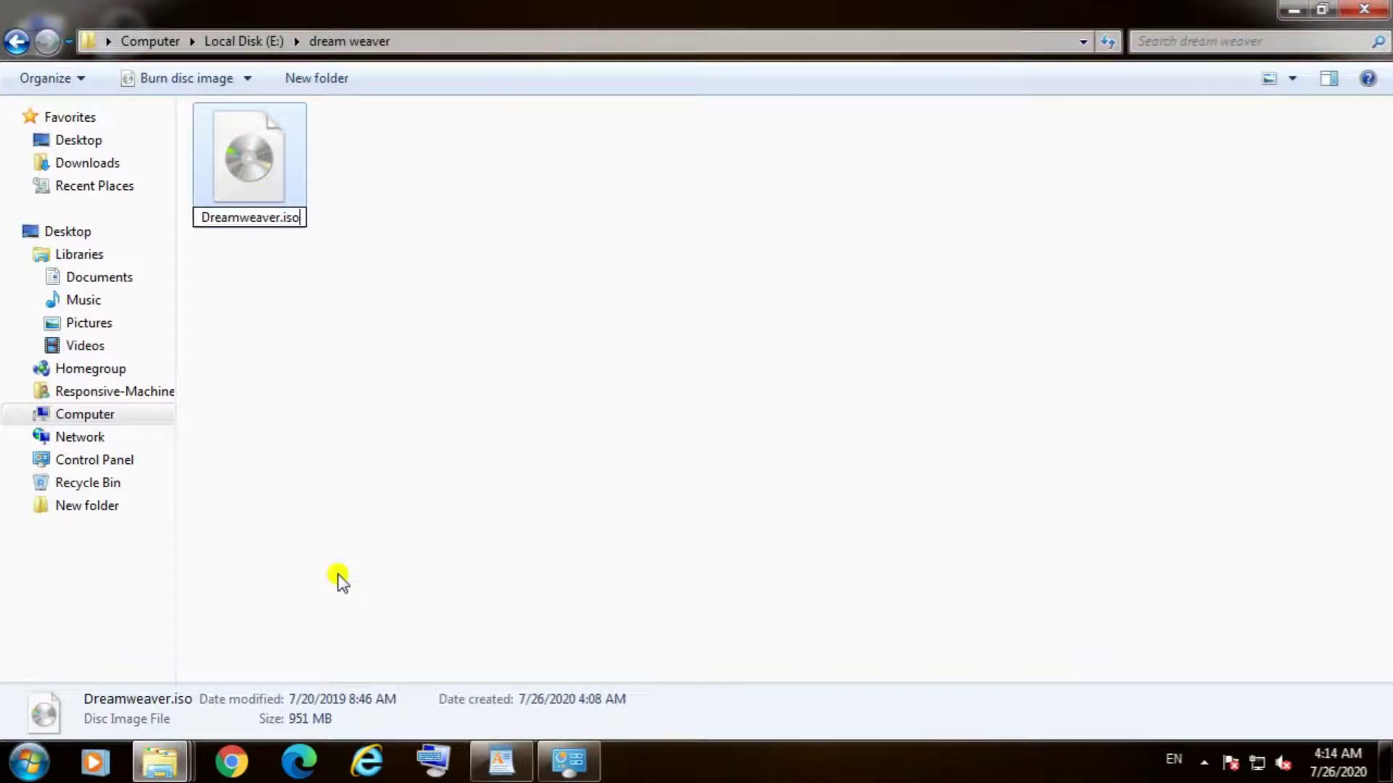
pyautogui.press('BackSpace')
pyautogui.press('BackSpace')
pyautogui.press('BackSpace')
pyautogui.write('zip')
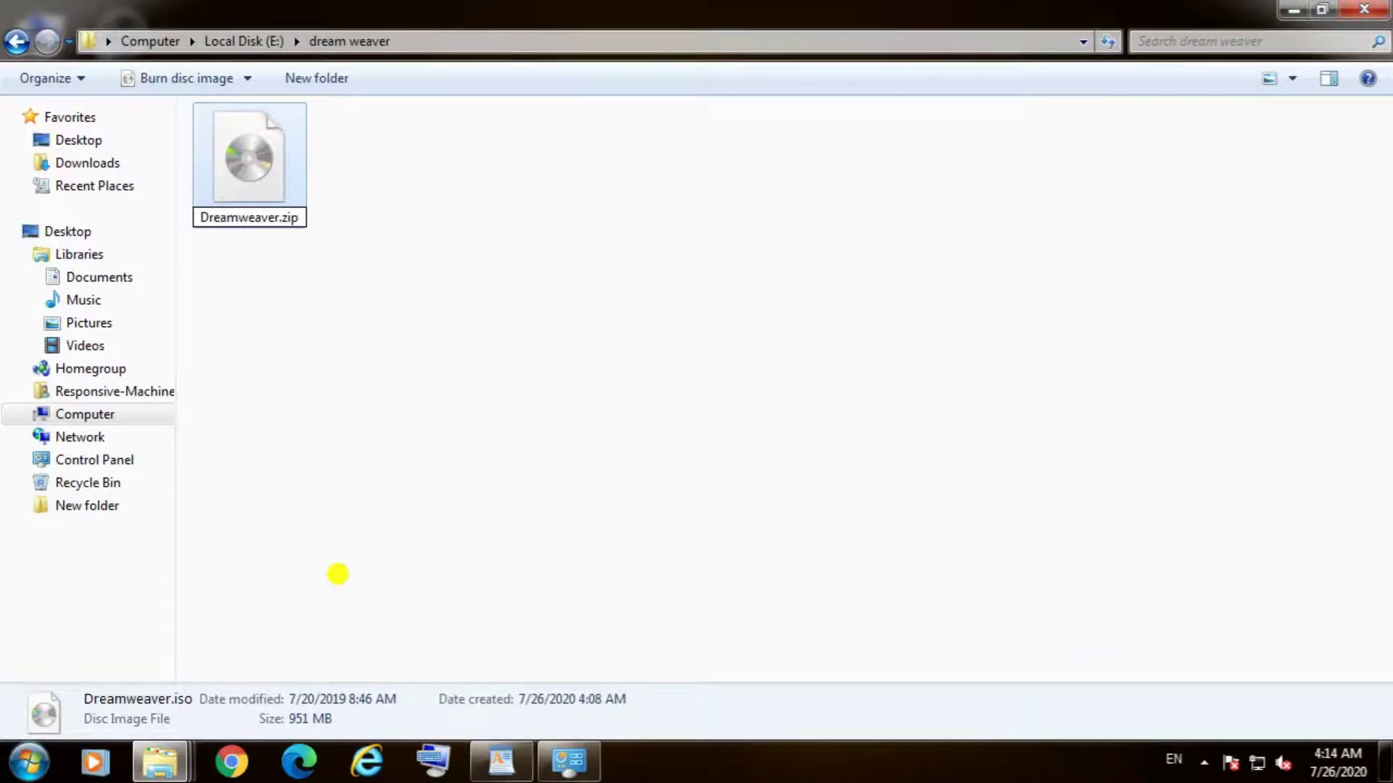
pyautogui.press('Return')
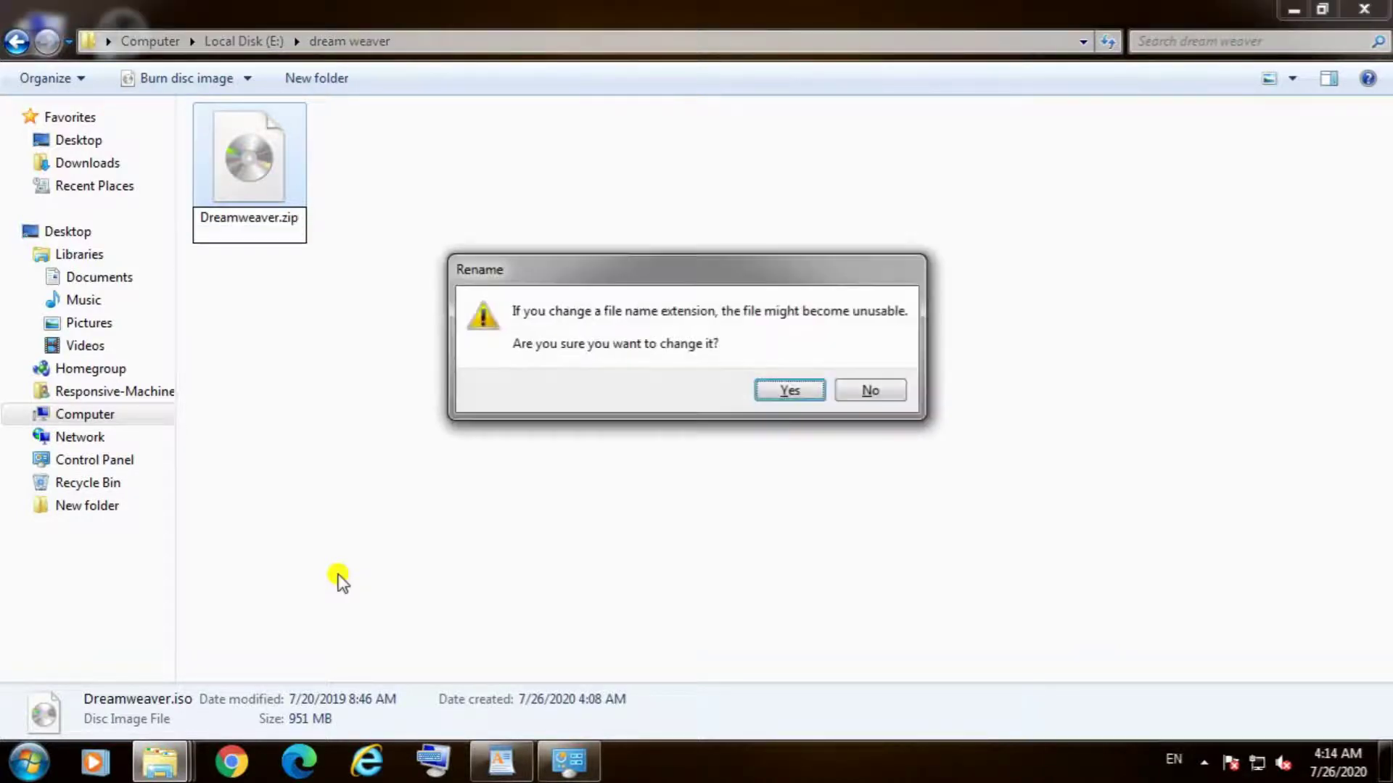
pyautogui.click(790, 390)
pyautogui.click(355, 286)
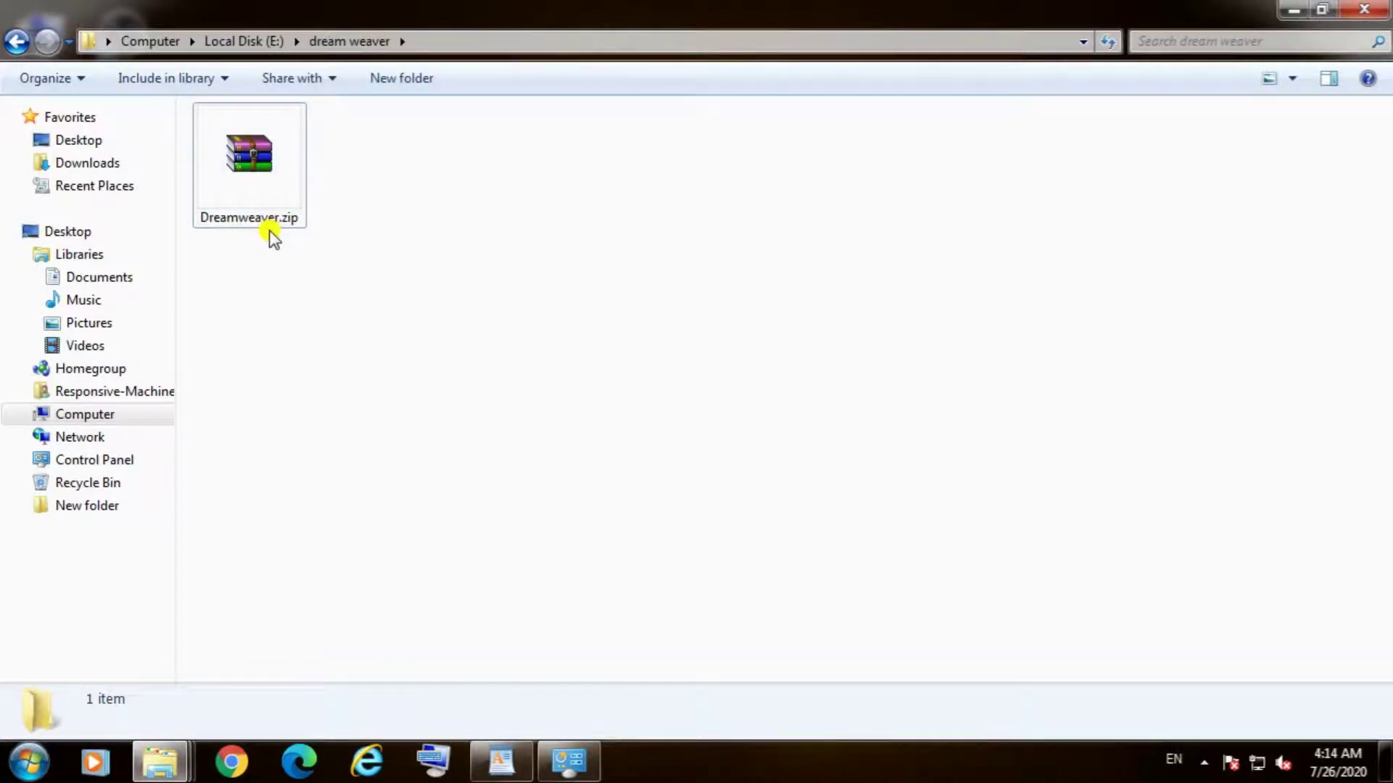
# Step: Open Dreamweaver.zip in WinRAR to examine the files it contains, and minimize the archive window
pyautogui.rightClick(256, 181)
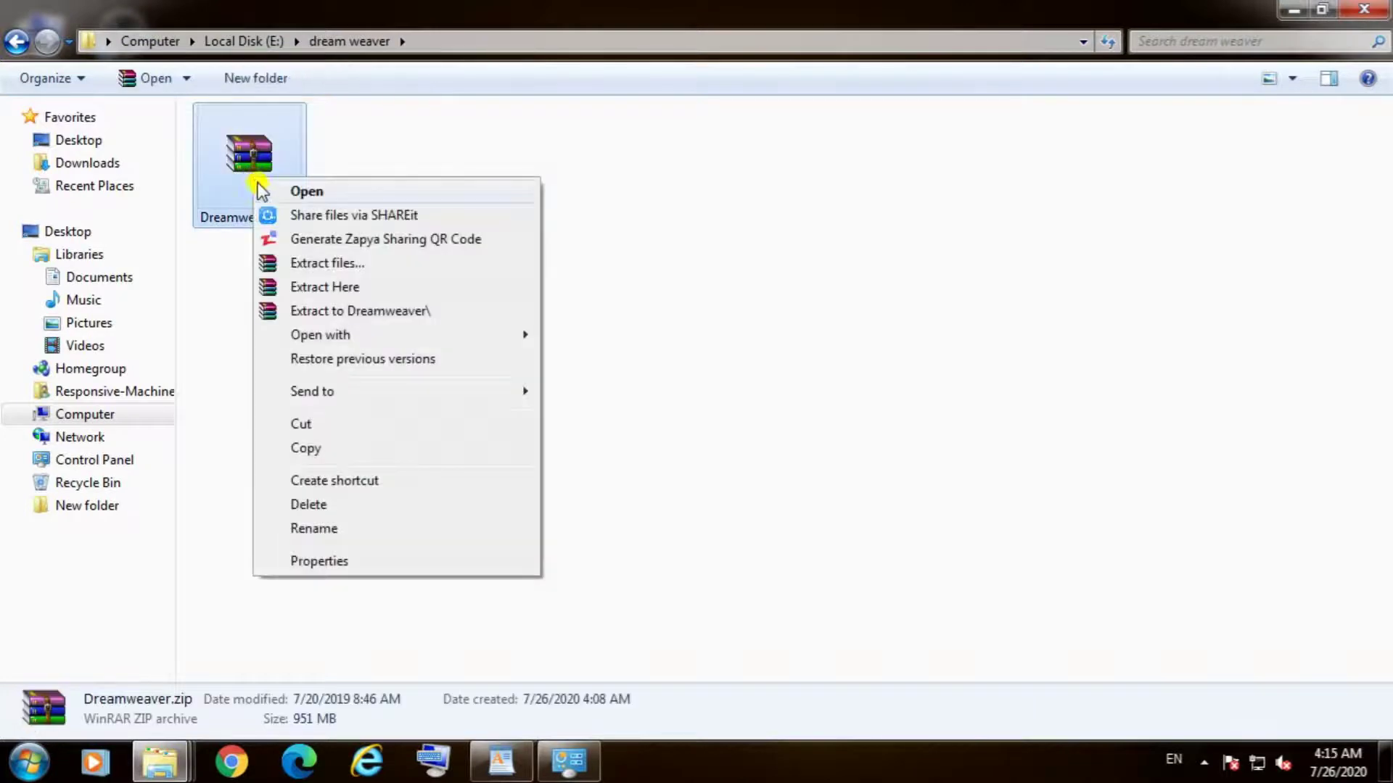
pyautogui.click(262, 191)
pyautogui.moveTo(188, 488); pyautogui.dragTo(208, 347)
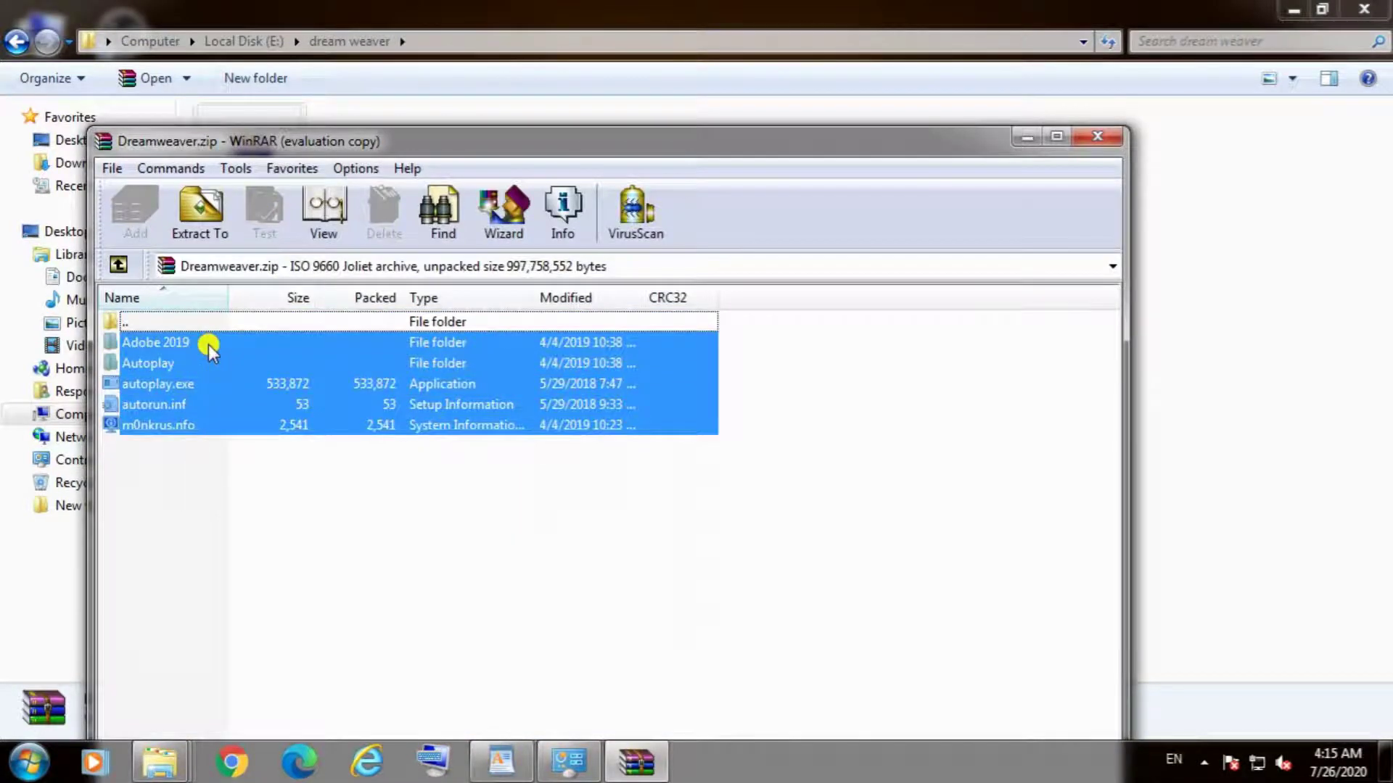
pyautogui.click(215, 468)
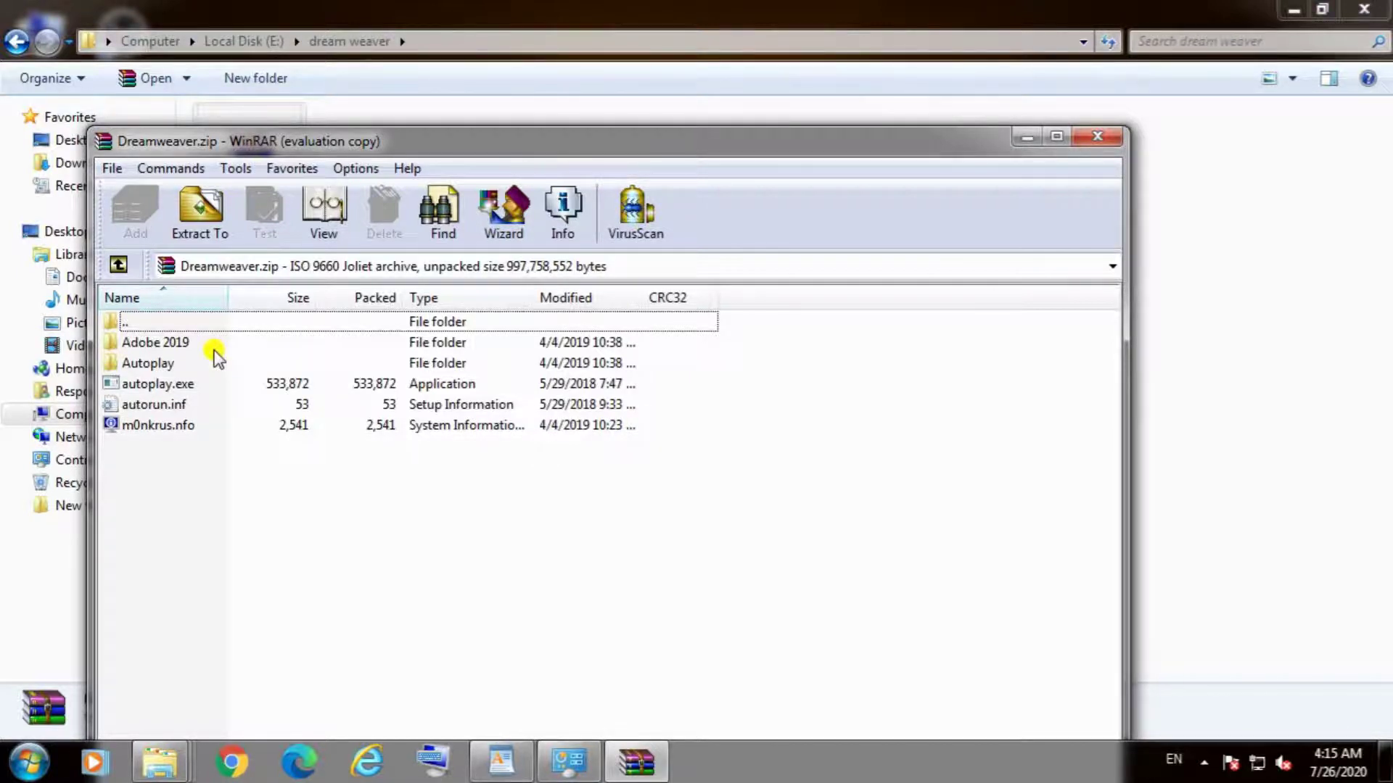
pyautogui.click(1027, 137)
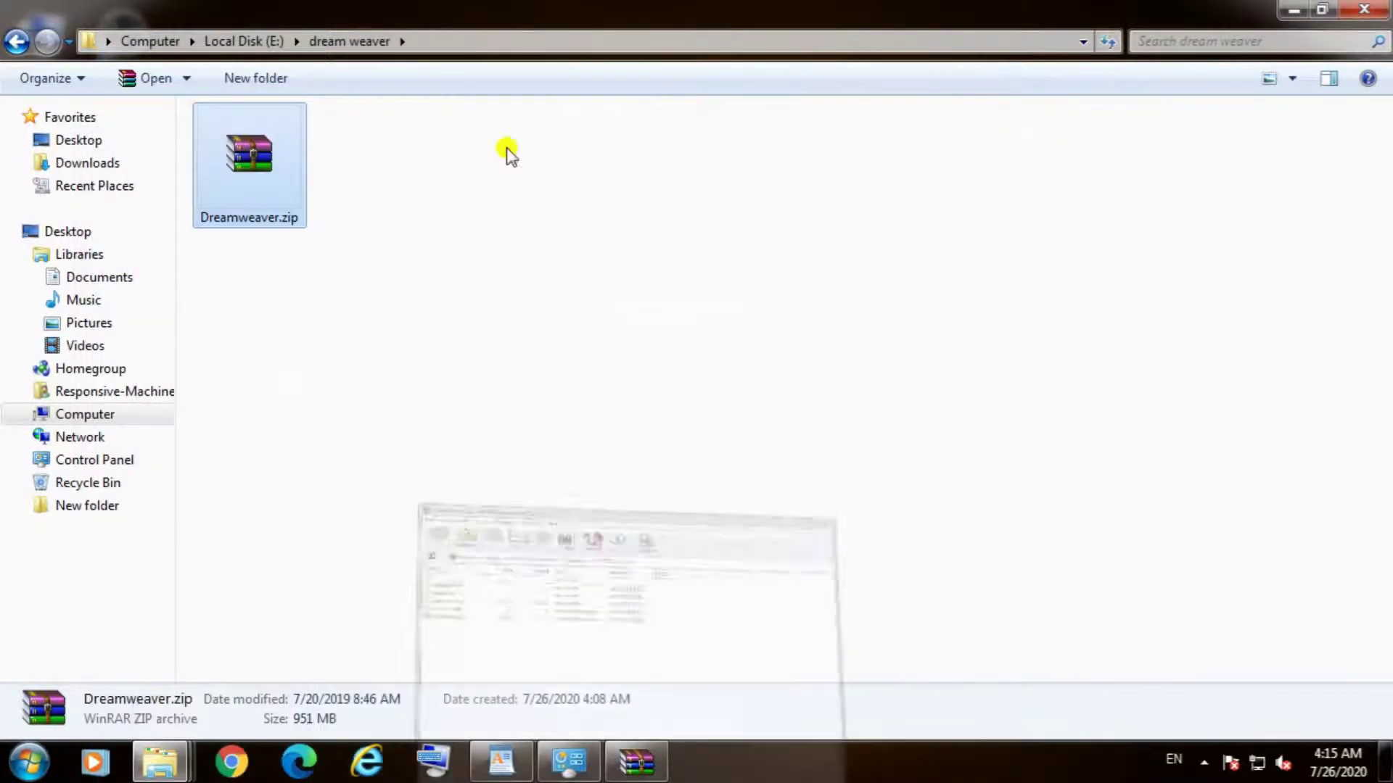
# Step: Extract Dreamweaver.zip into a Dreamweaver subfolder in the same location
pyautogui.rightClick(300, 217)
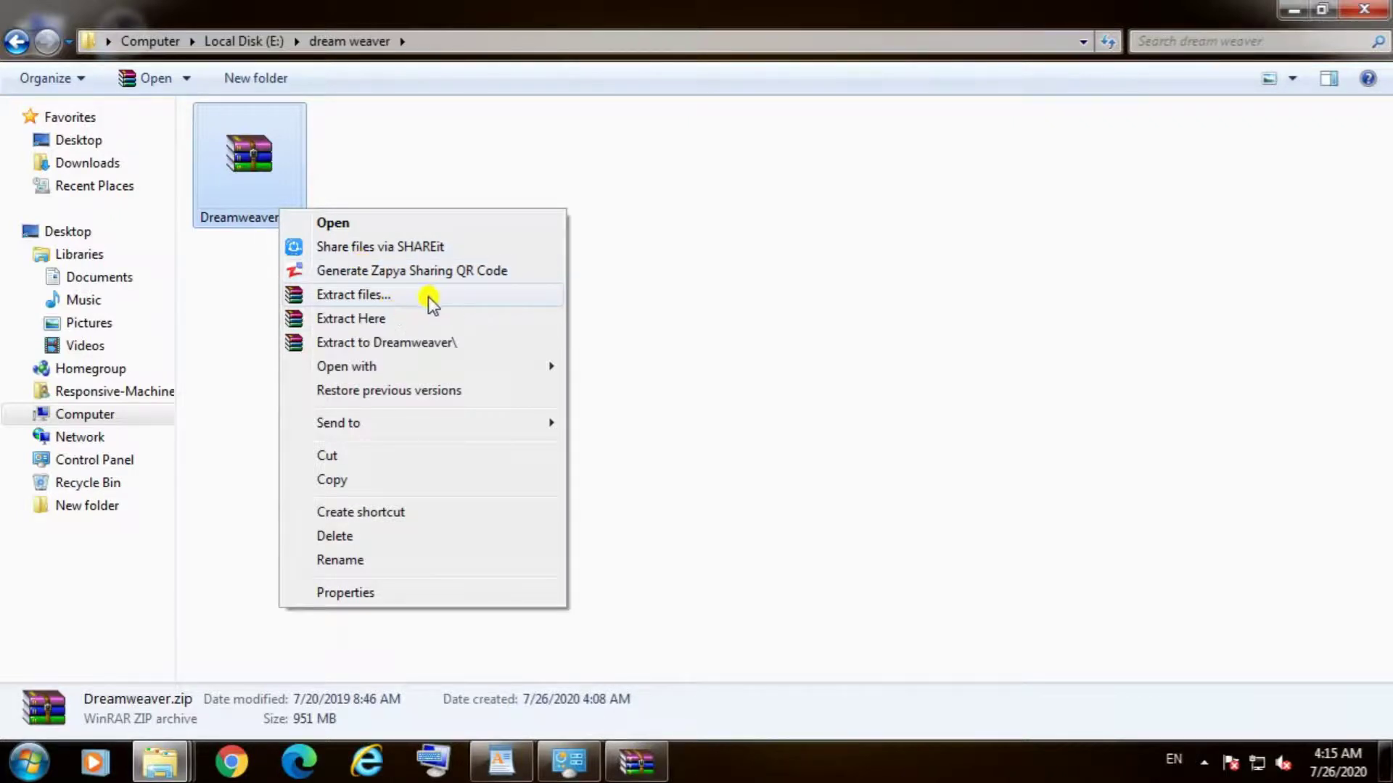
pyautogui.click(416, 346)
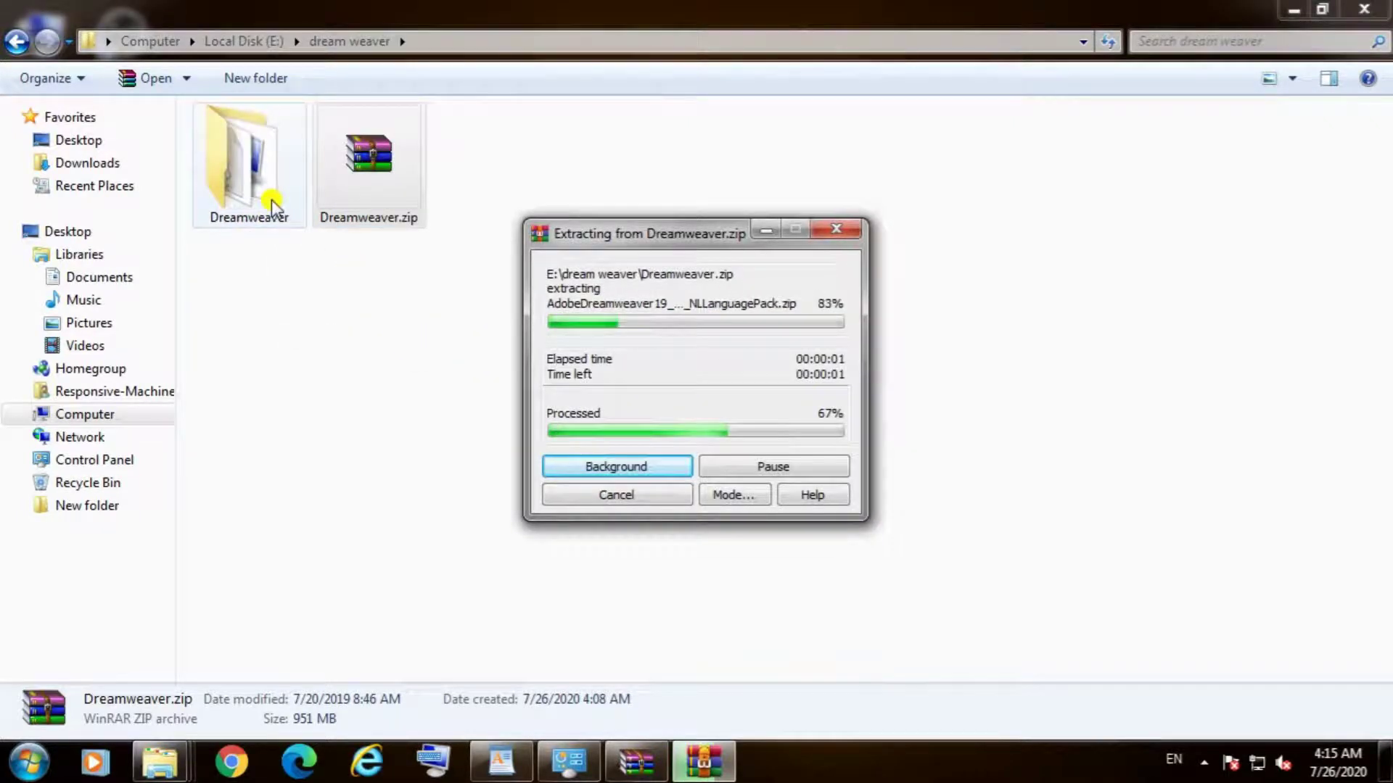
pyautogui.rightClick(272, 203)
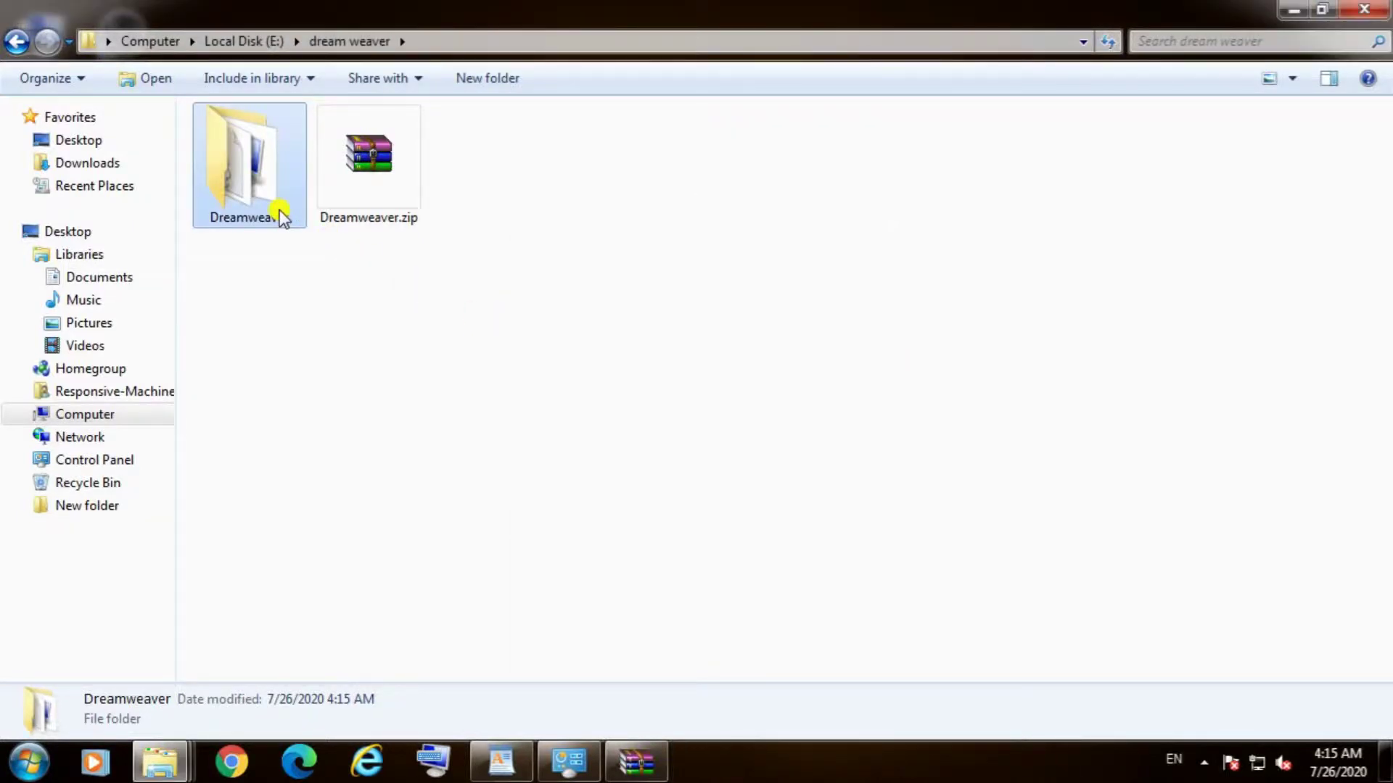
# Step: Examine the contents of the extracted Dreamweaver folder and return to the dream weaver folder
pyautogui.doubleClick(279, 214)
pyautogui.rightClick(336, 310)
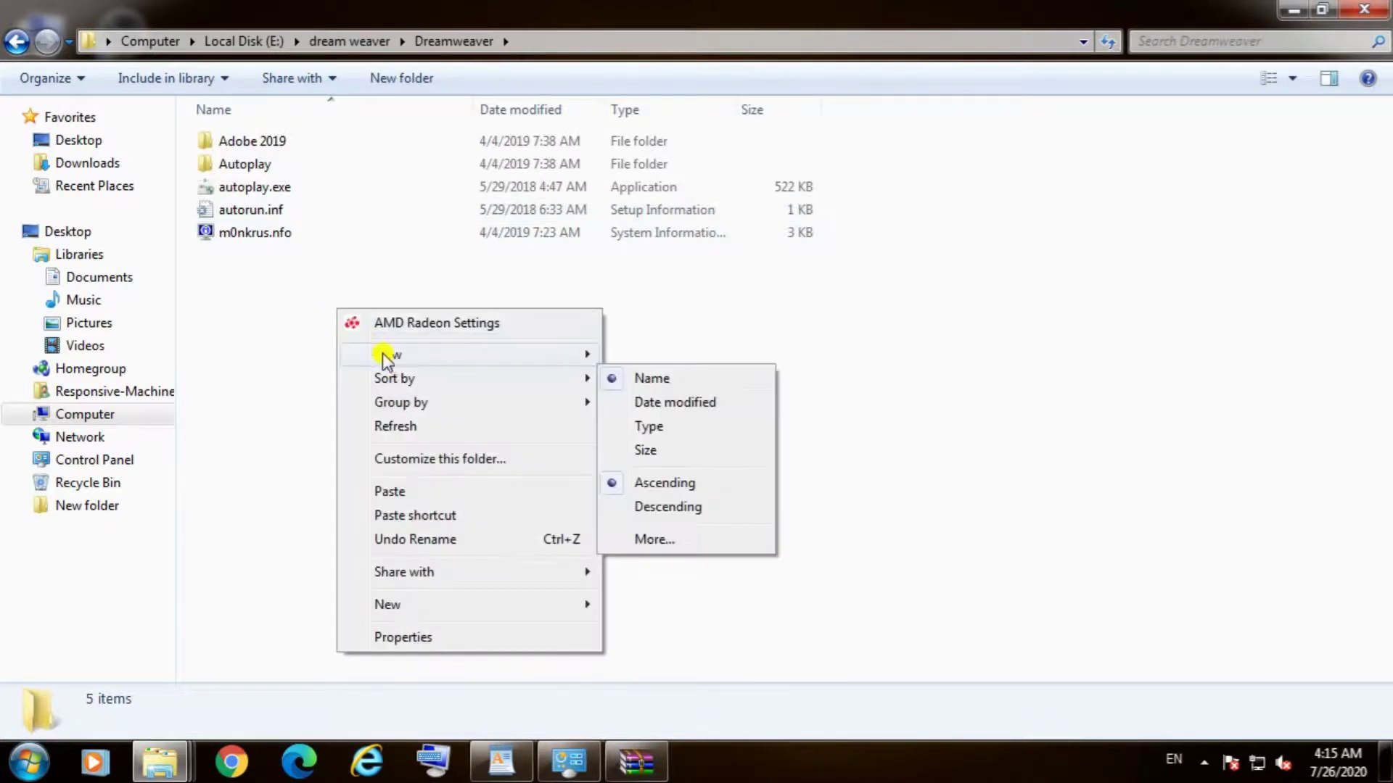
pyautogui.click(273, 303)
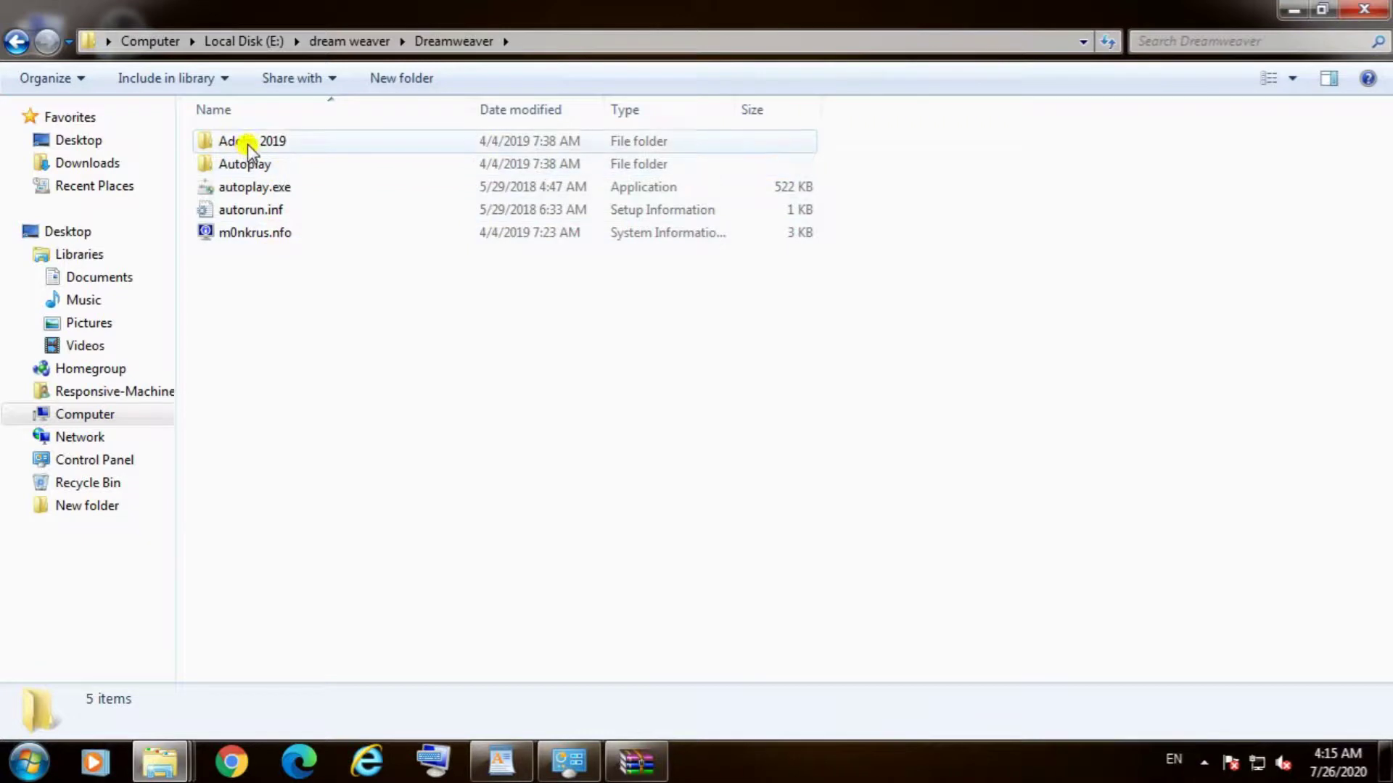
pyautogui.click(18, 42)
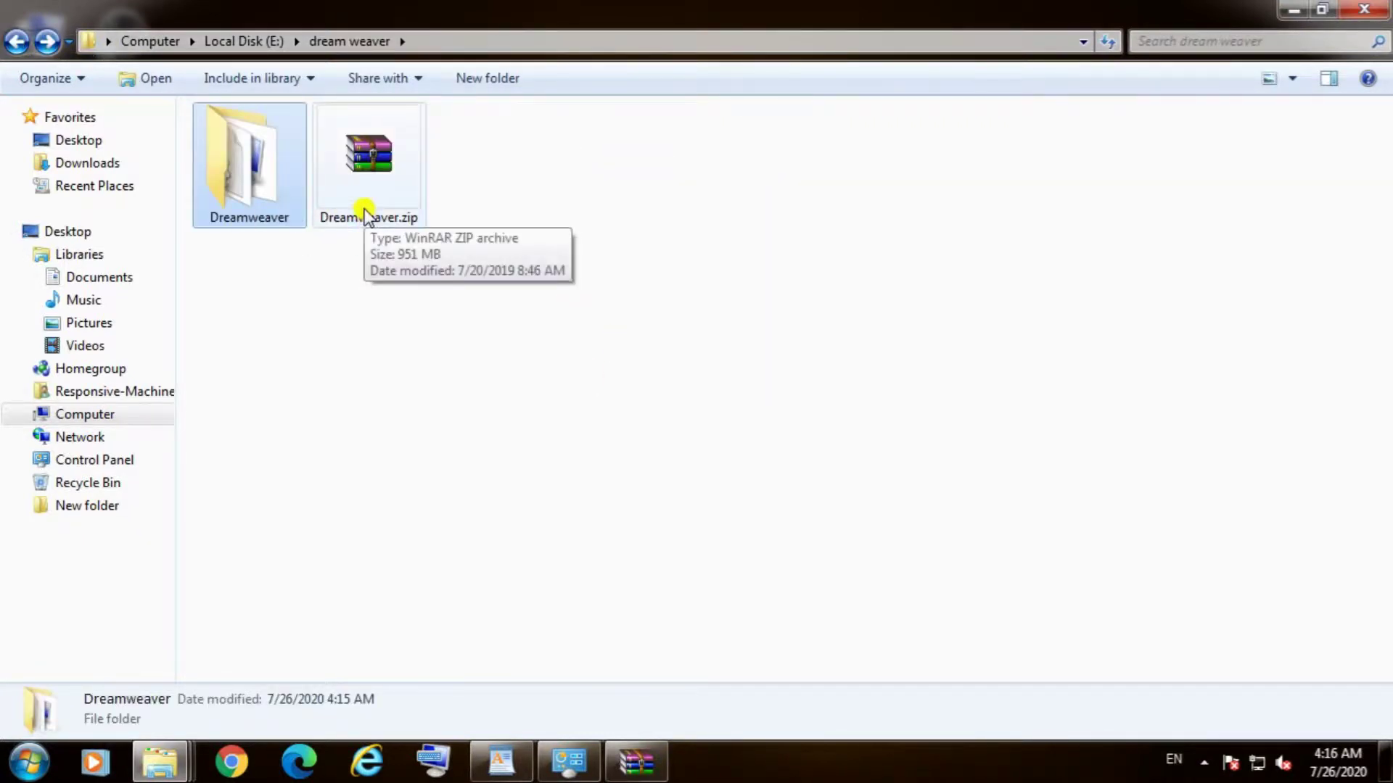
pyautogui.doubleClick(273, 205)
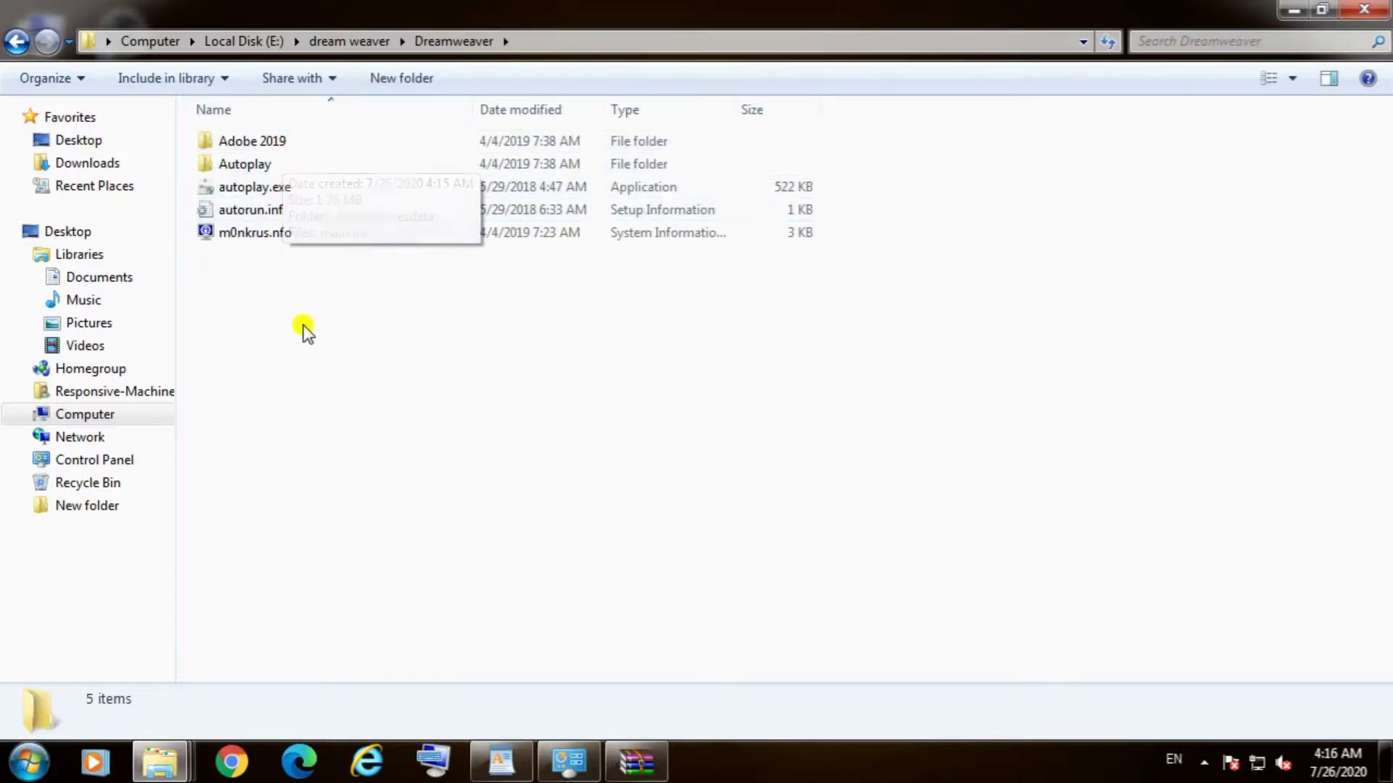
pyautogui.click(16, 42)
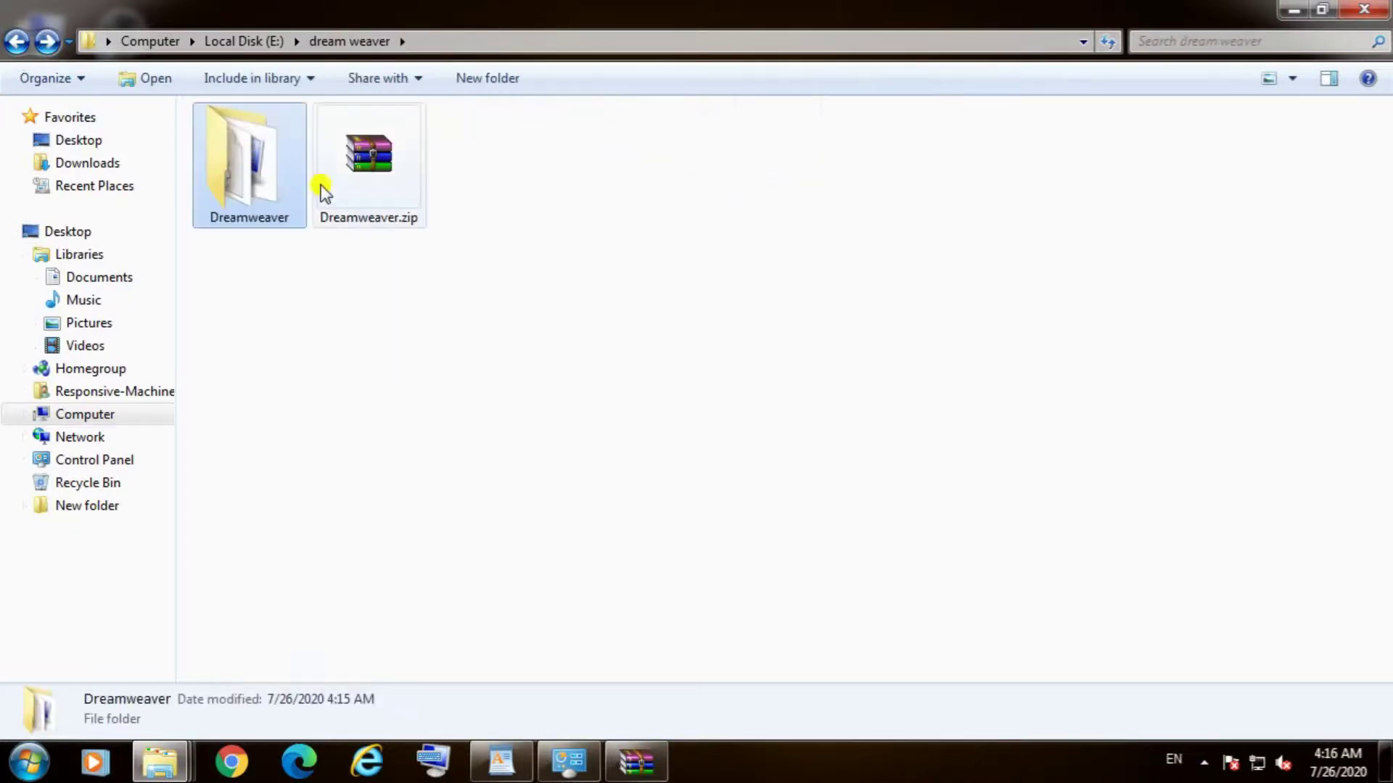
pyautogui.rightClick(401, 218)
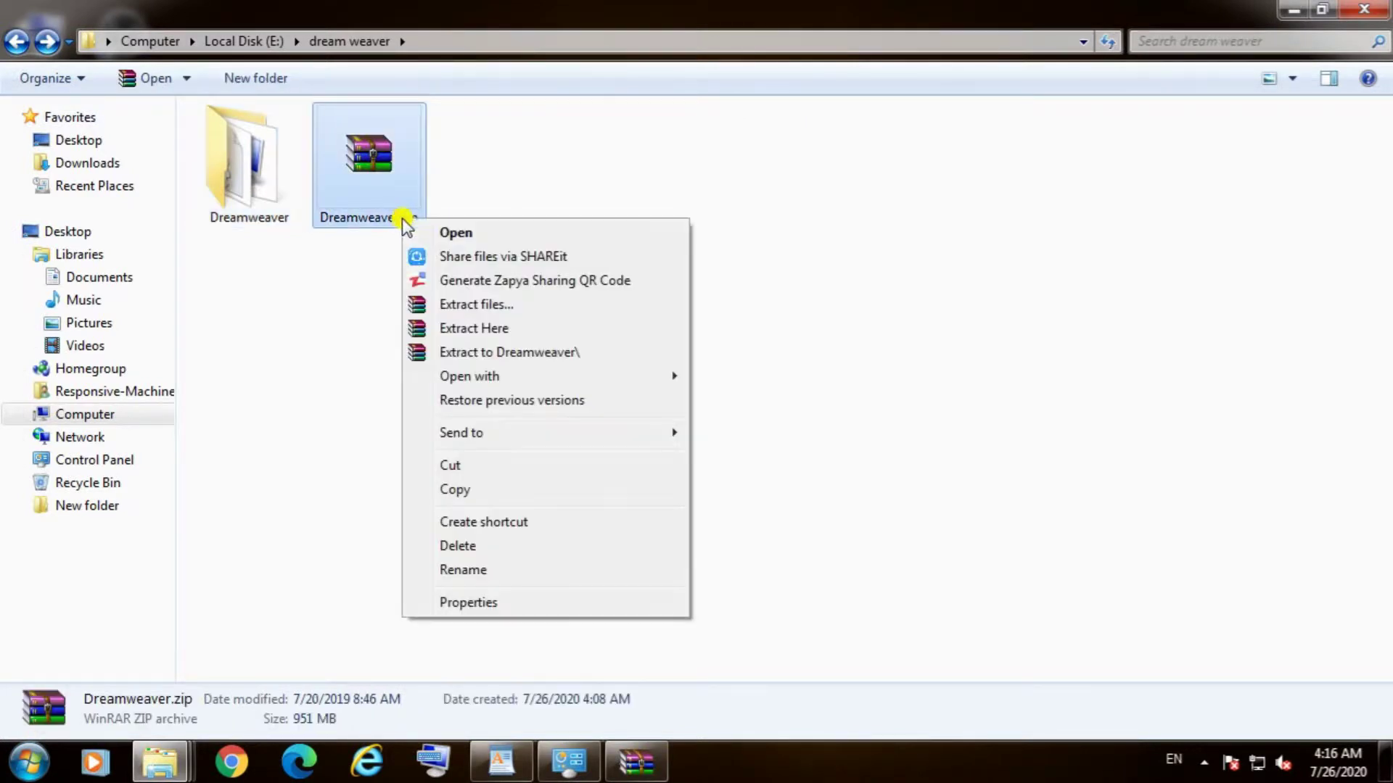
pyautogui.click(352, 223)
pyautogui.rightClick(355, 190)
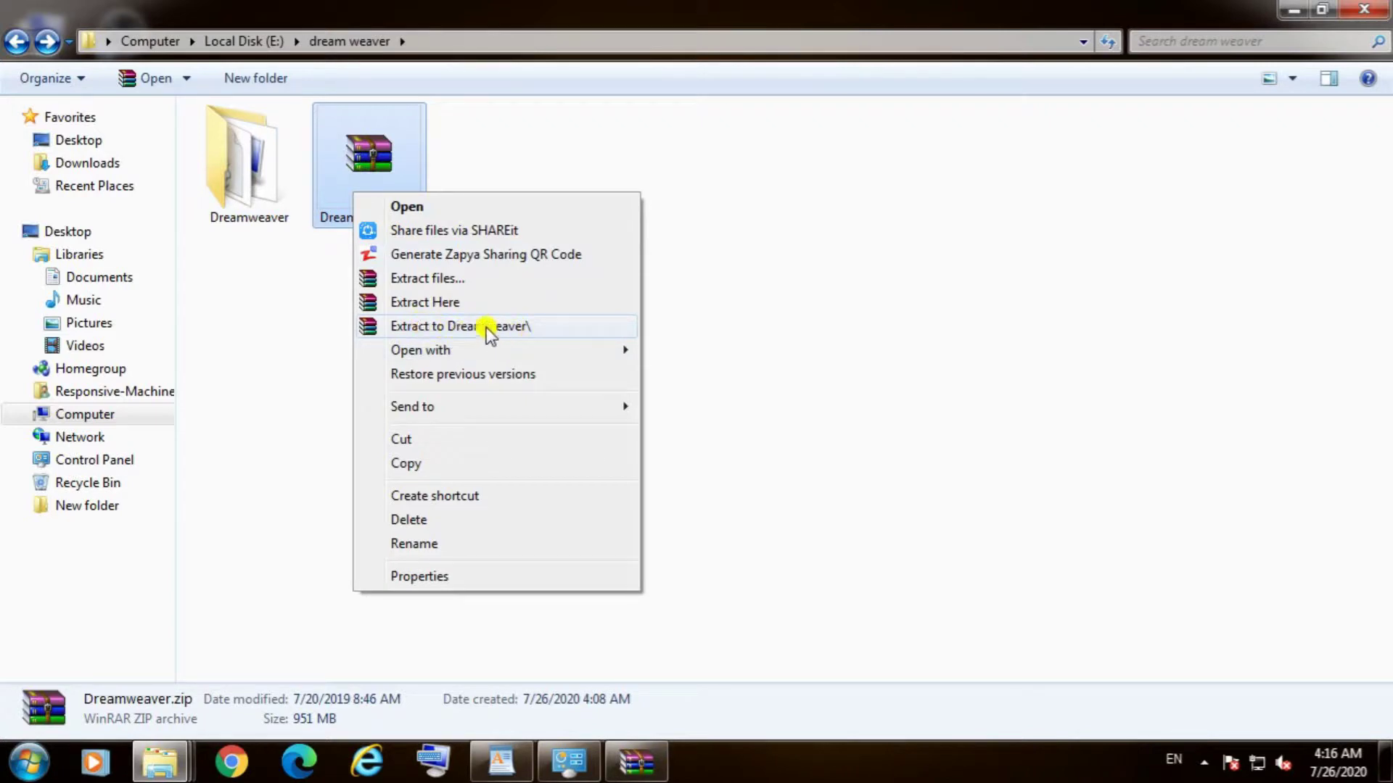
pyautogui.click(318, 297)
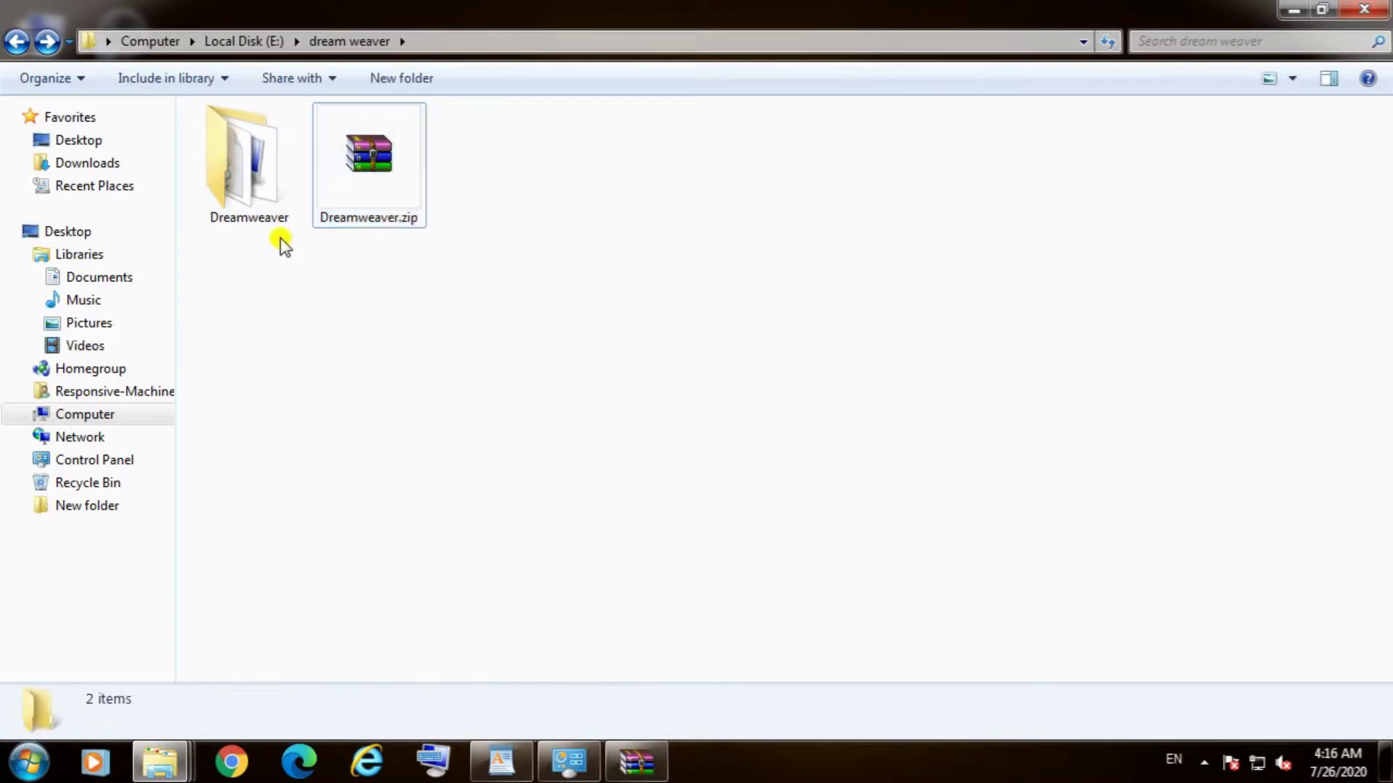
# Step: Check all the extracted files in the Dreamweaver folder once more and go back to its parent folder
pyautogui.doubleClick(258, 190)
pyautogui.moveTo(286, 310); pyautogui.dragTo(308, 141)
pyautogui.rightClick(309, 141)
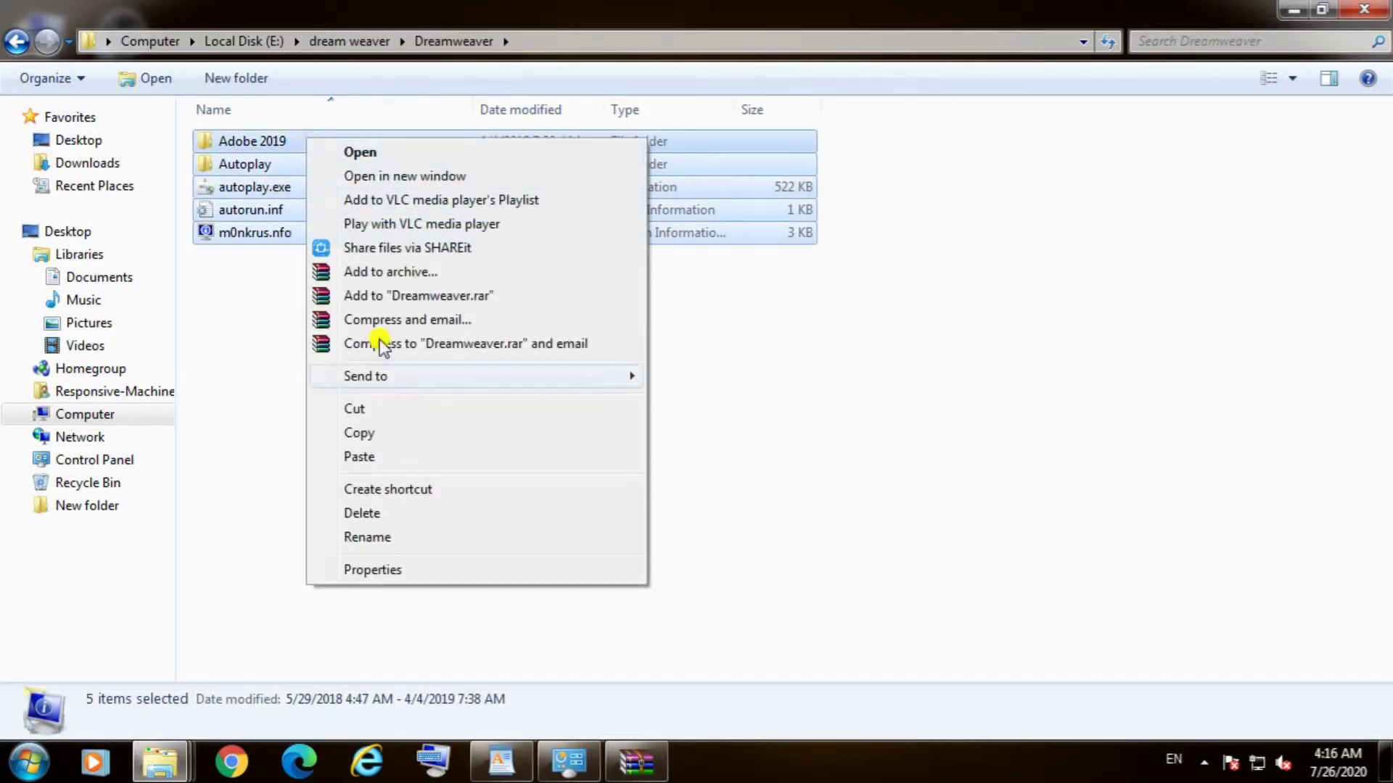
pyautogui.click(285, 392)
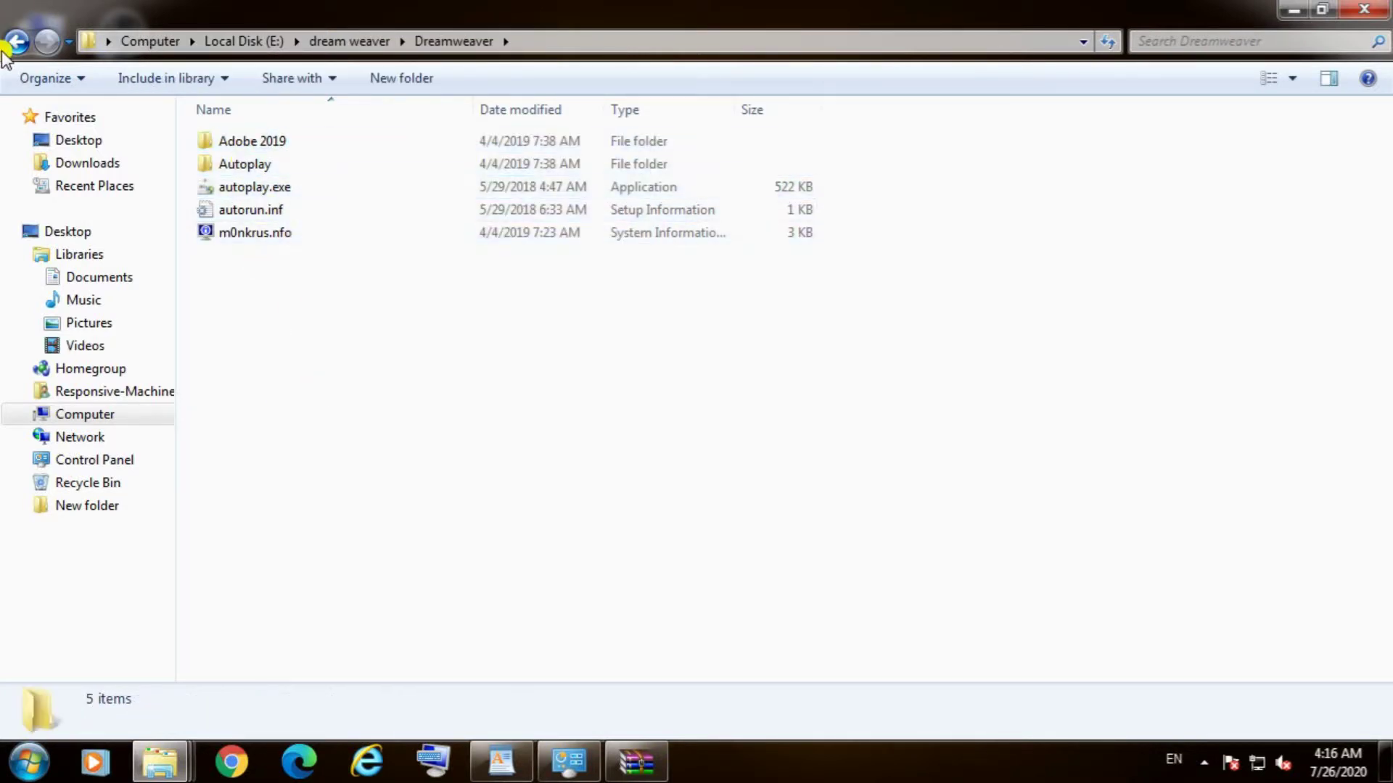
pyautogui.click(17, 41)
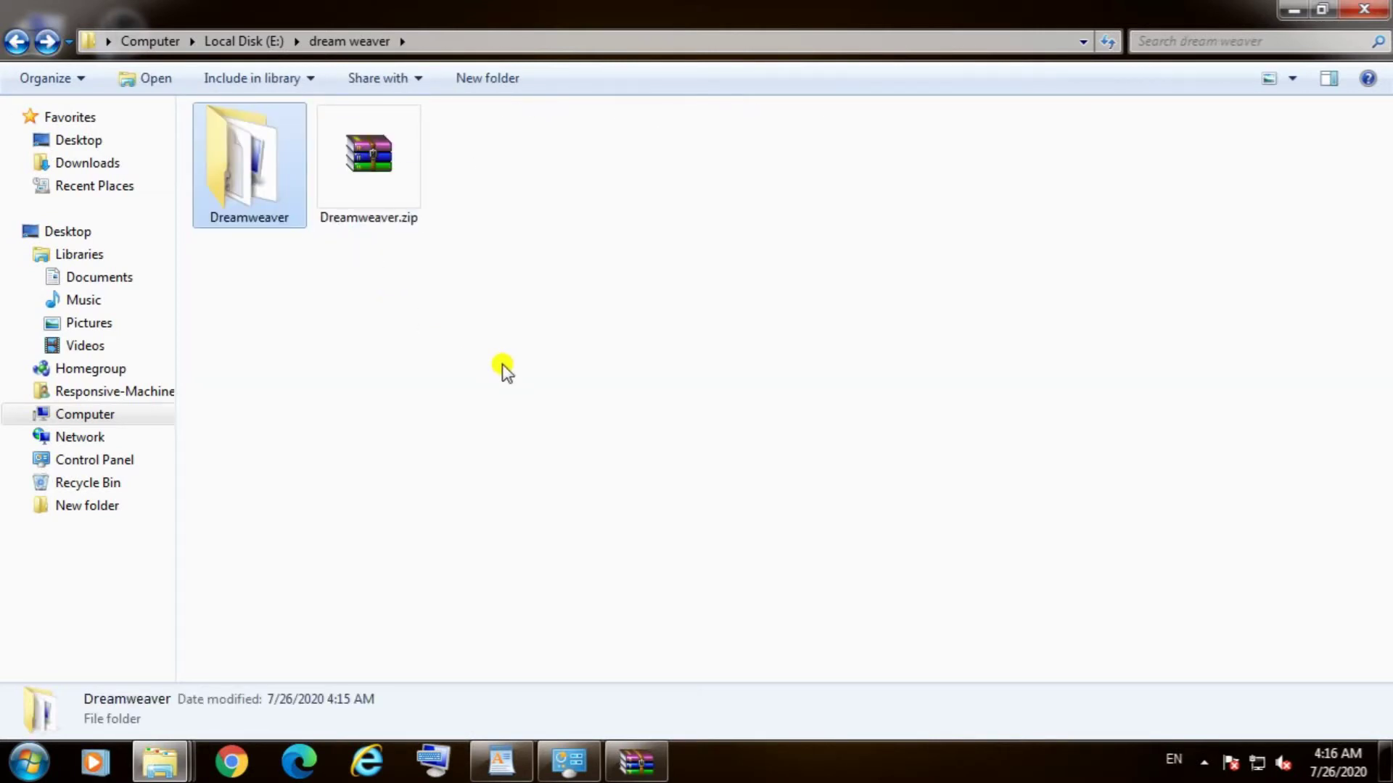
pyautogui.click(410, 355)
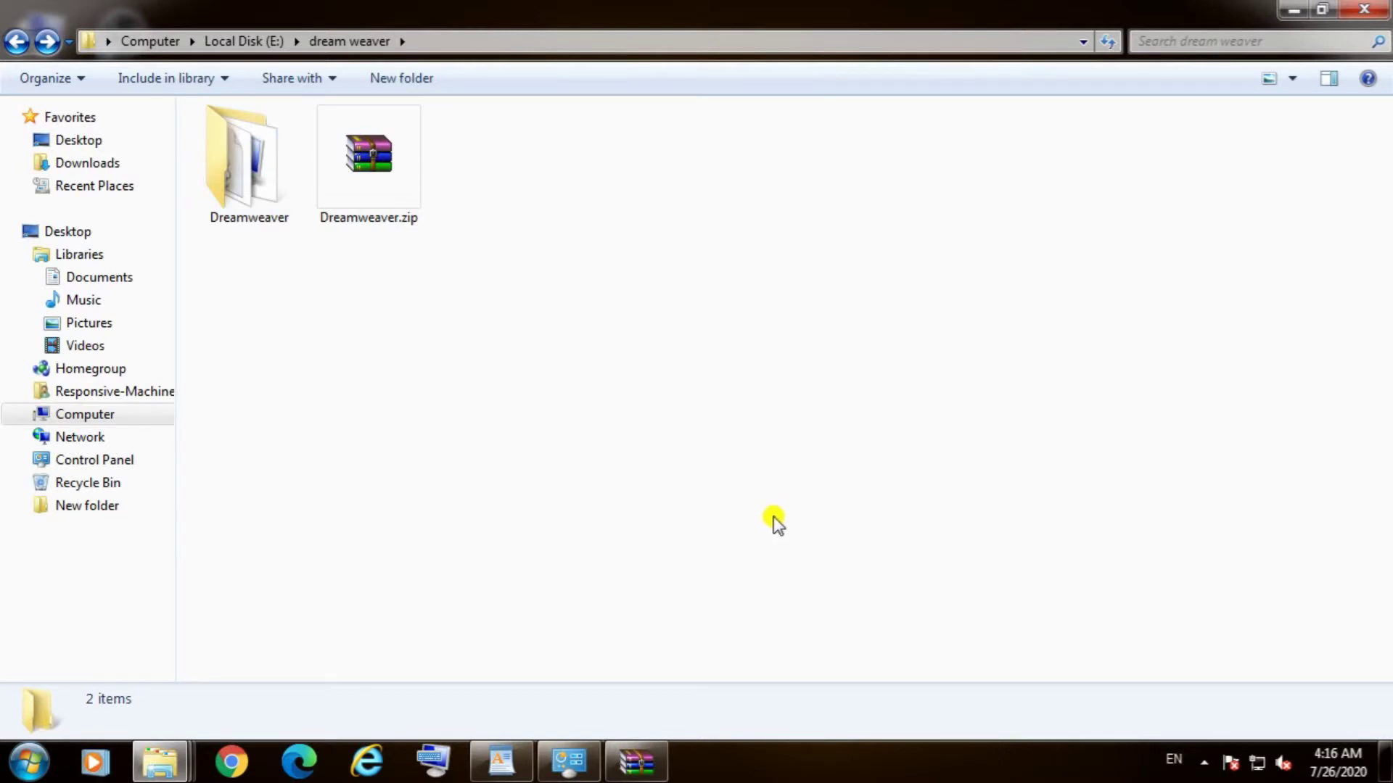
# Step: Show the desktop and refresh it
pyautogui.click(1385, 762)
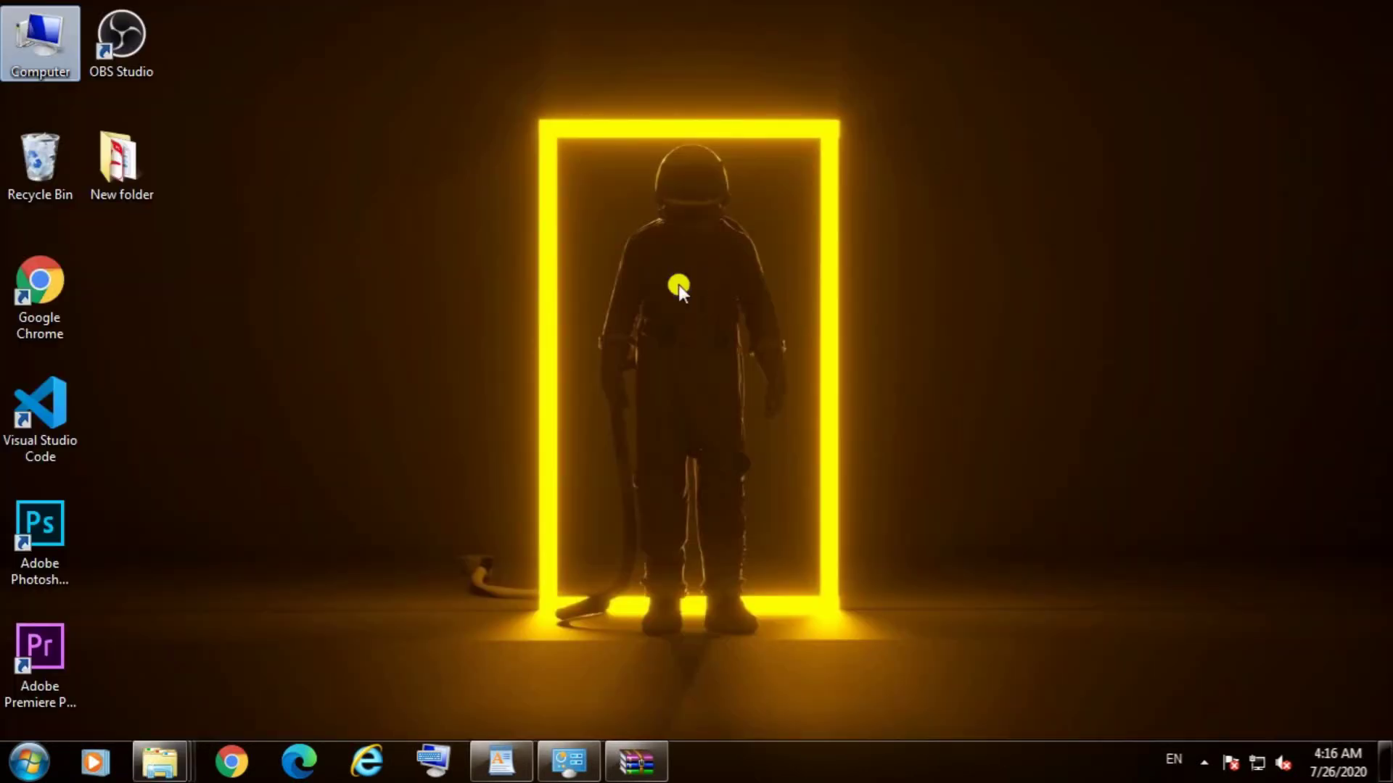
pyautogui.rightClick(677, 284)
pyautogui.click(734, 377)
pyautogui.rightClick(522, 381)
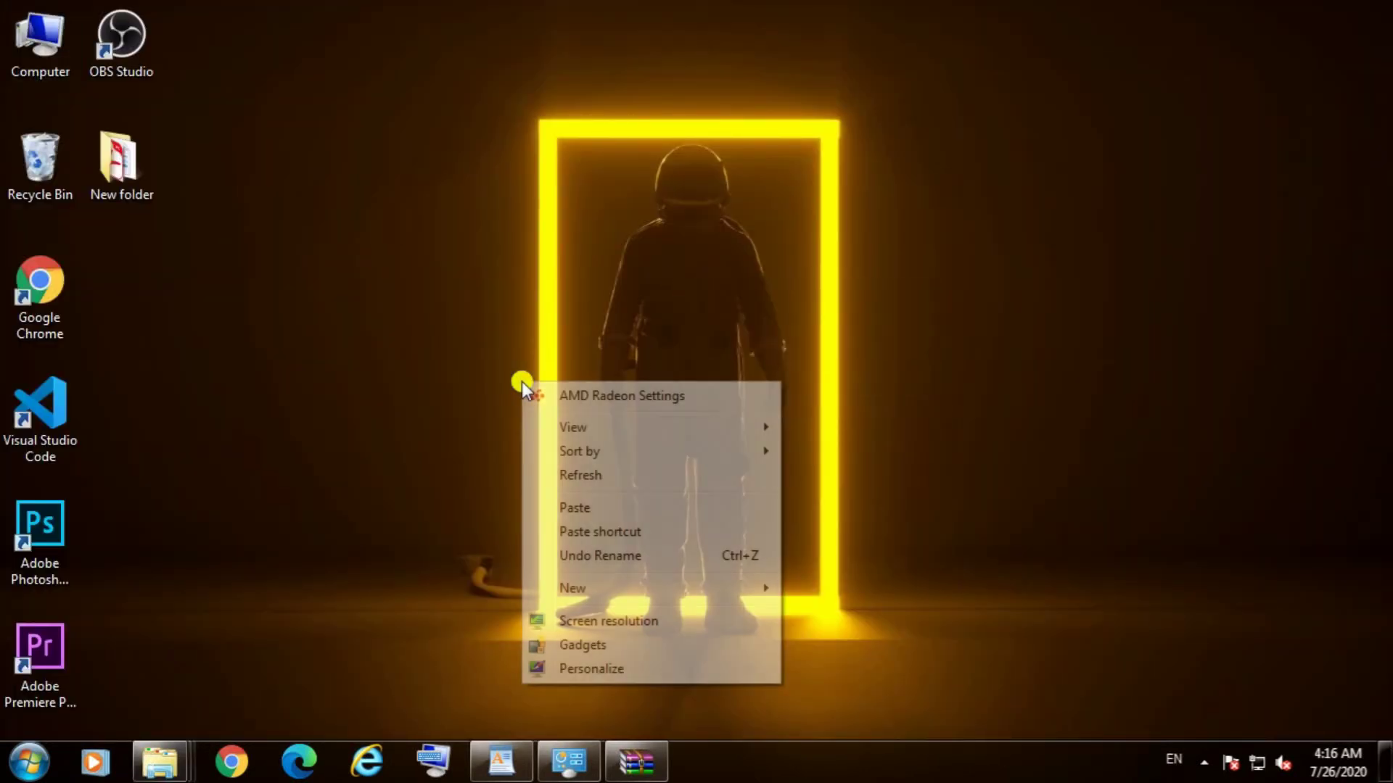
pyautogui.click(561, 479)
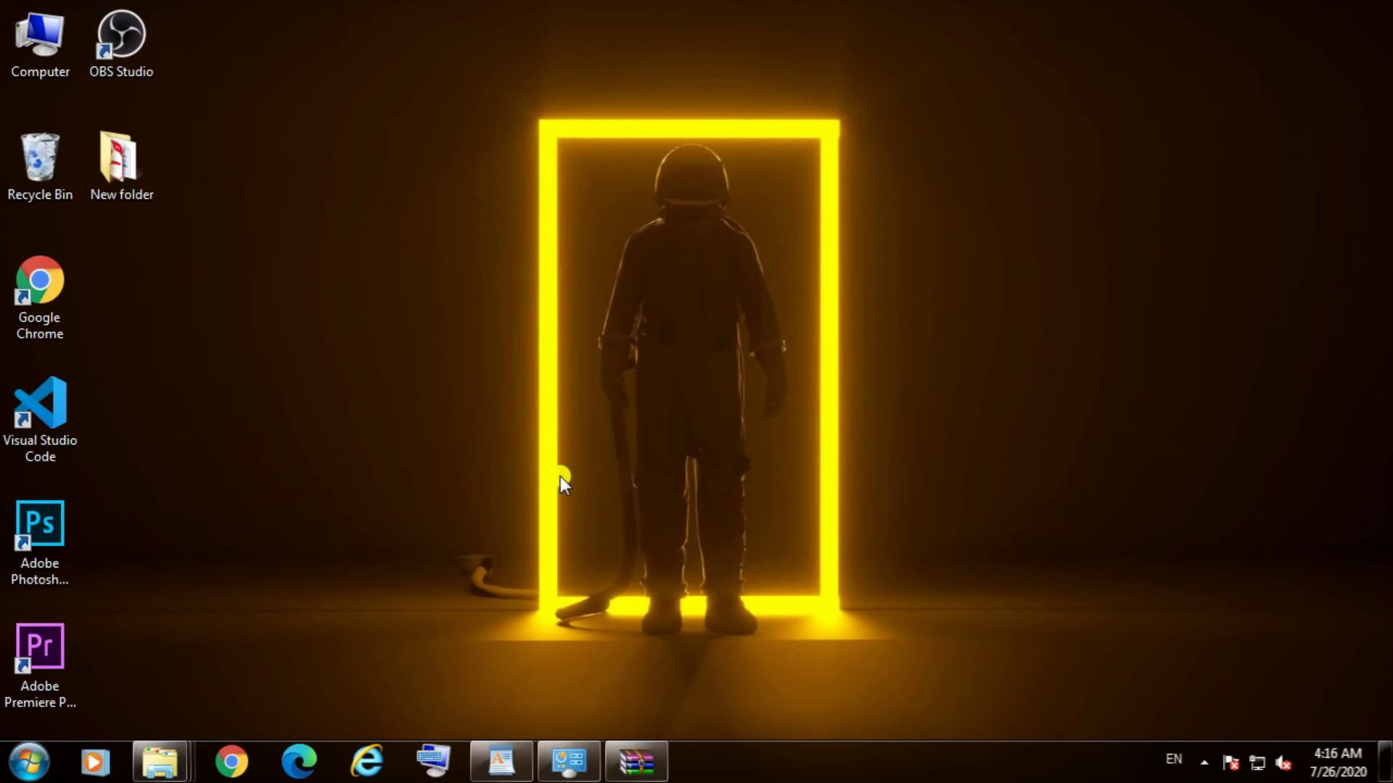